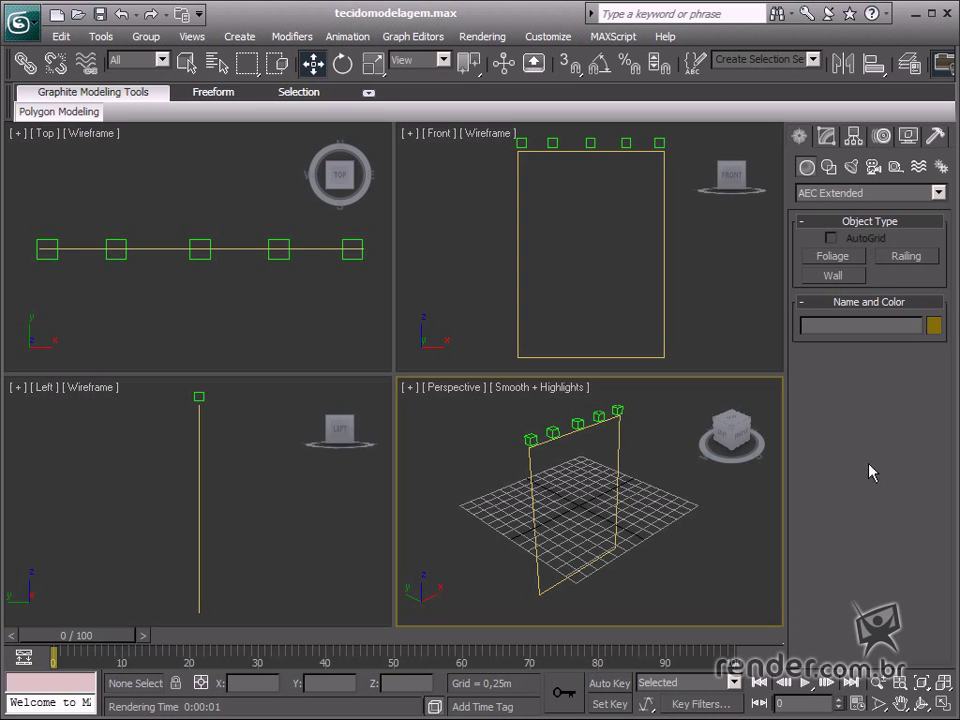
# Maximize the Perspective viewport and display the parameters of the large upright rectangle below the row of small boxes
pyautogui.click(946, 712)
pyautogui.keyDown('alt'); pyautogui.moveTo(409, 435); pyautogui.dragTo(433, 390, button='middle'); pyautogui.keyUp('alt')
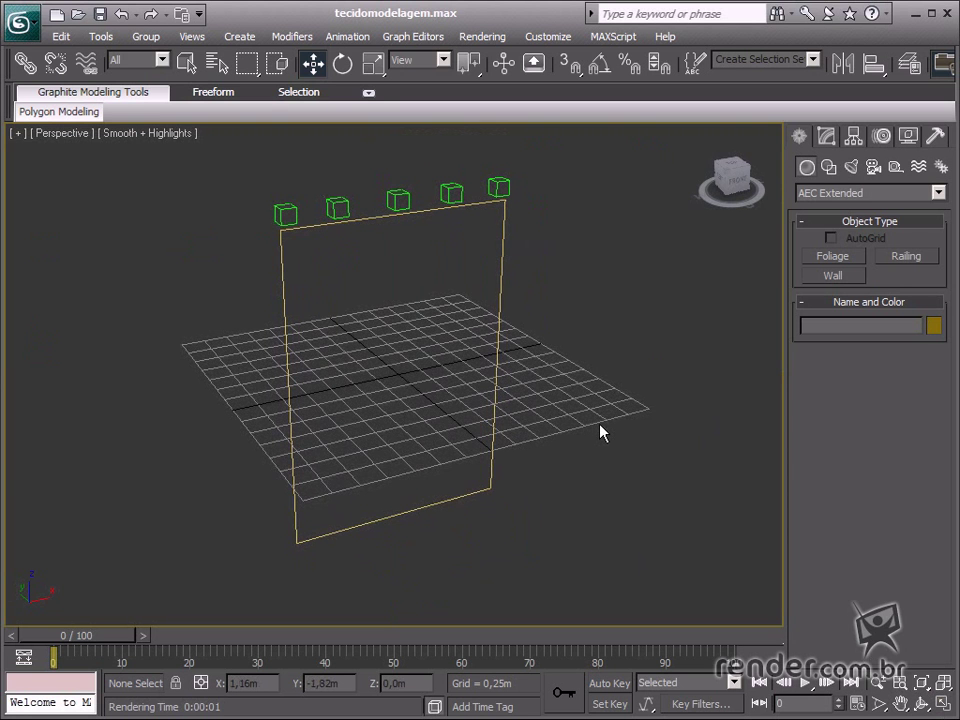
pyautogui.keyDown('alt'); pyautogui.moveTo(600, 429); pyautogui.dragTo(564, 347, button='middle'); pyautogui.keyUp('alt')
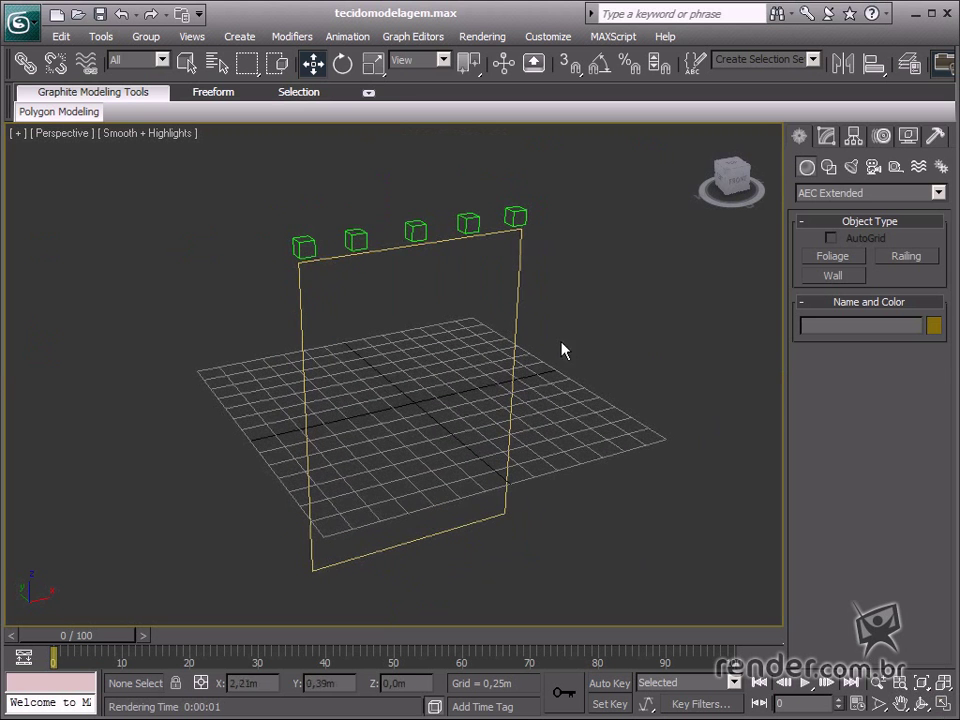
pyautogui.click(517, 274)
pyautogui.click(826, 136)
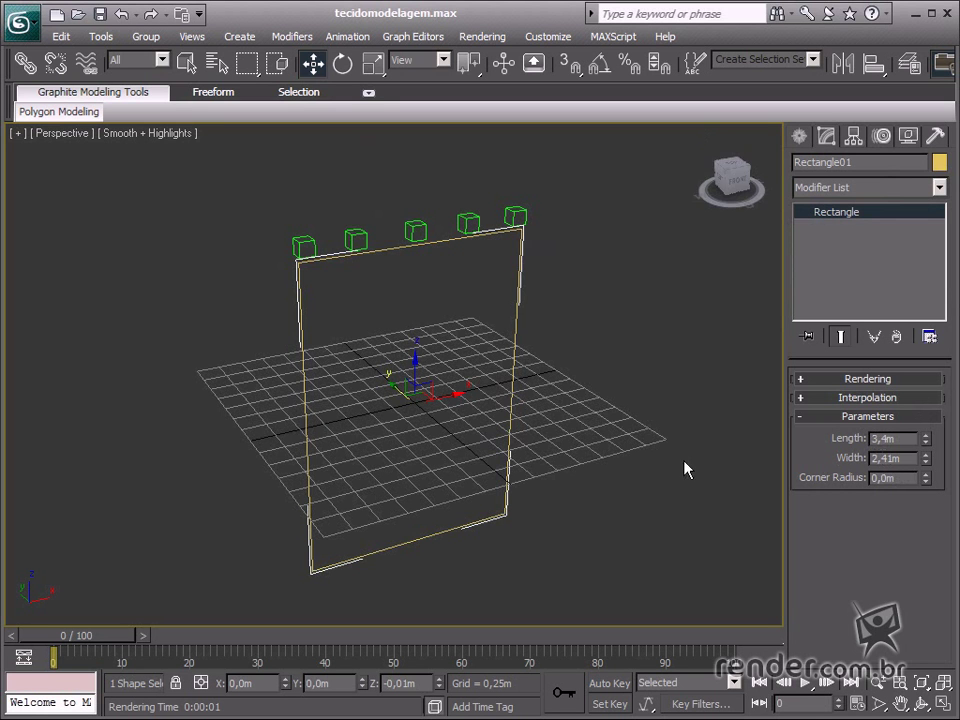
pyautogui.moveTo(617, 392); pyautogui.dragTo(604, 377, button='middle')
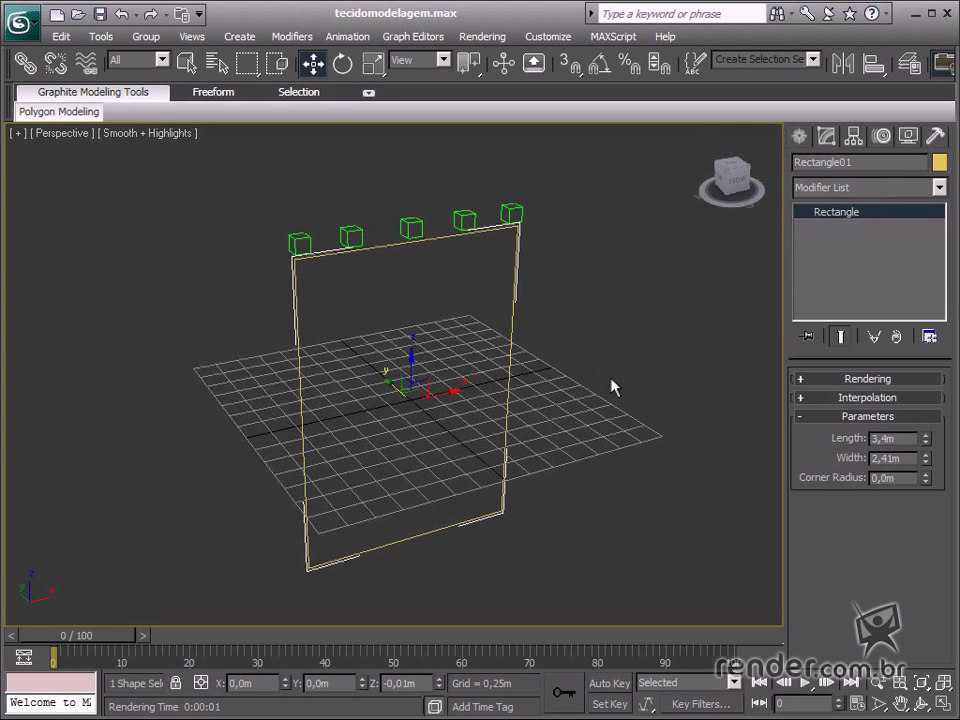
# Show the Standard helper object types available for creation
pyautogui.click(800, 136)
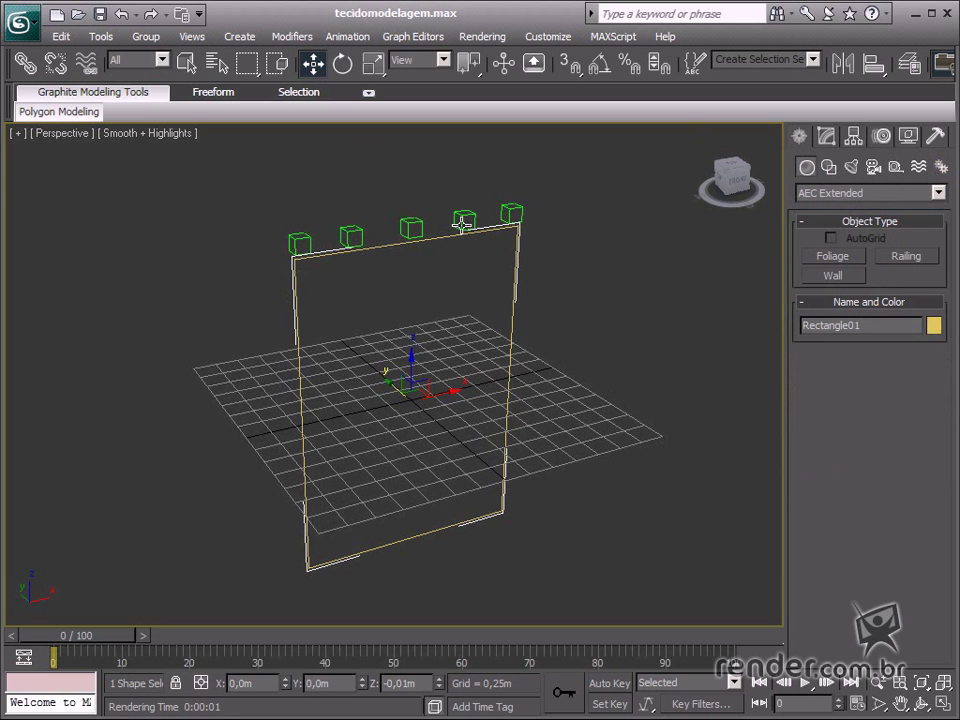
pyautogui.click(896, 167)
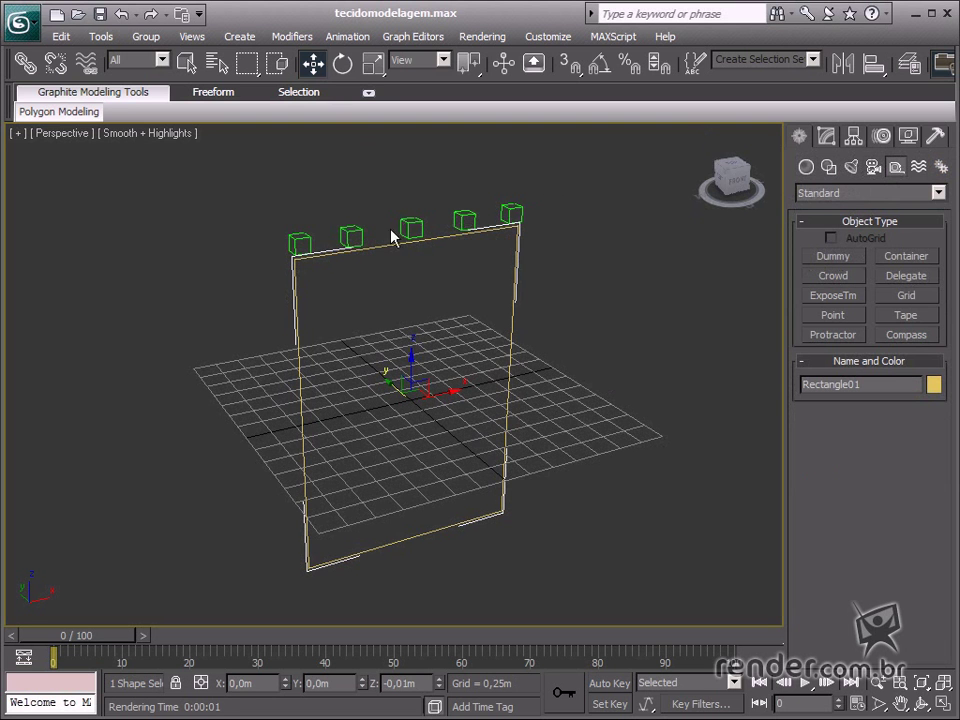
pyautogui.moveTo(683, 455); pyautogui.dragTo(680, 447, button='middle')
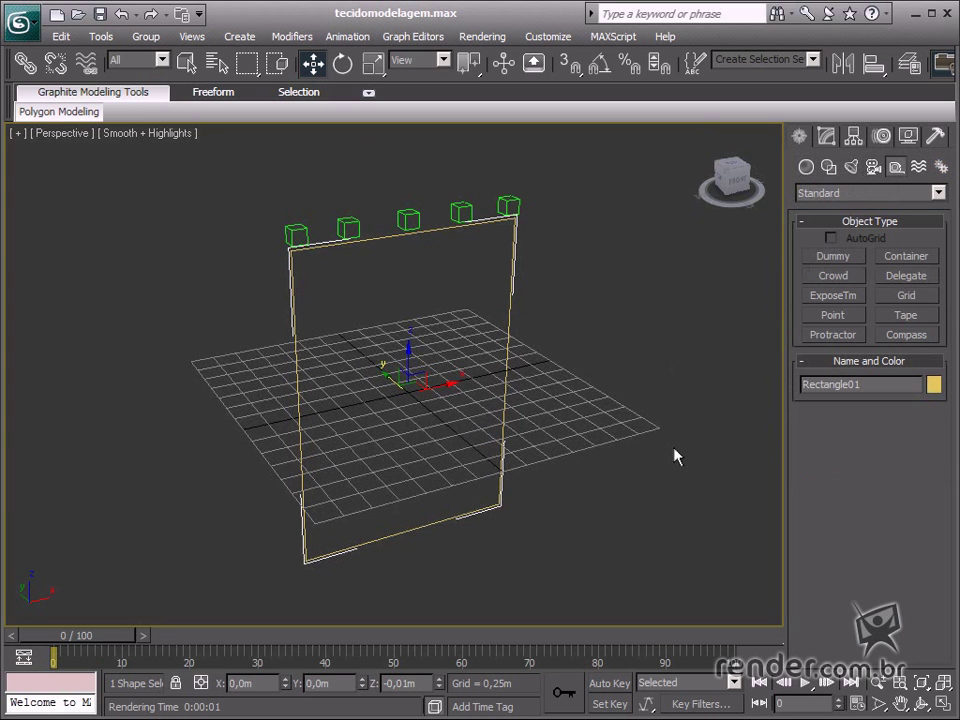
# Apply the Garment Maker modifier to the large rectangle
pyautogui.click(668, 452)
pyautogui.click(350, 548)
pyautogui.click(824, 138)
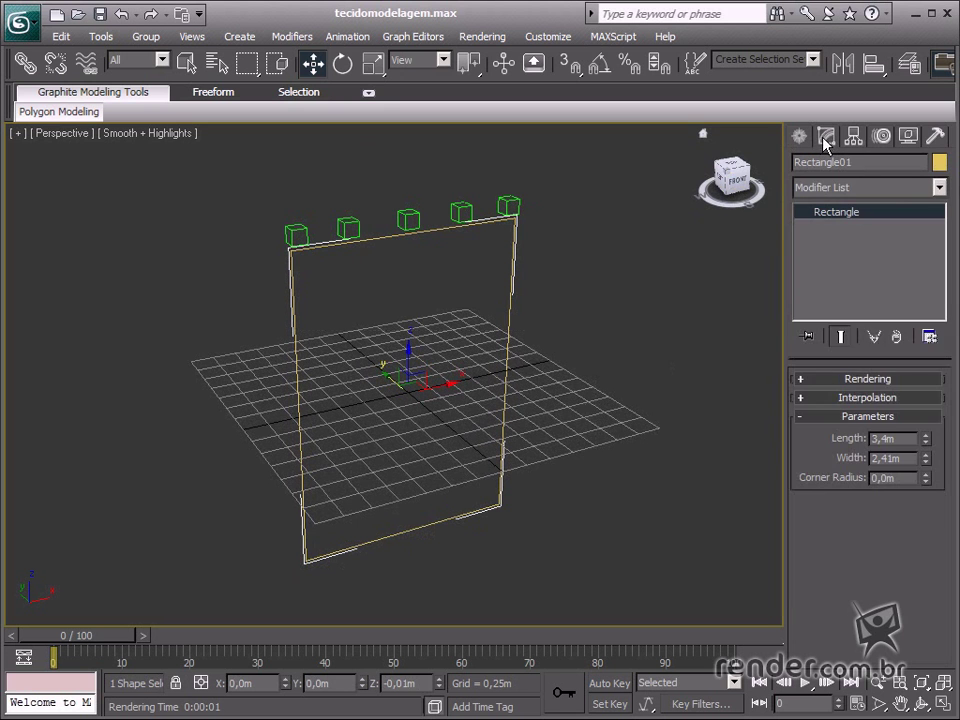
pyautogui.click(939, 188)
pyautogui.moveTo(940, 210); pyautogui.dragTo(940, 338)
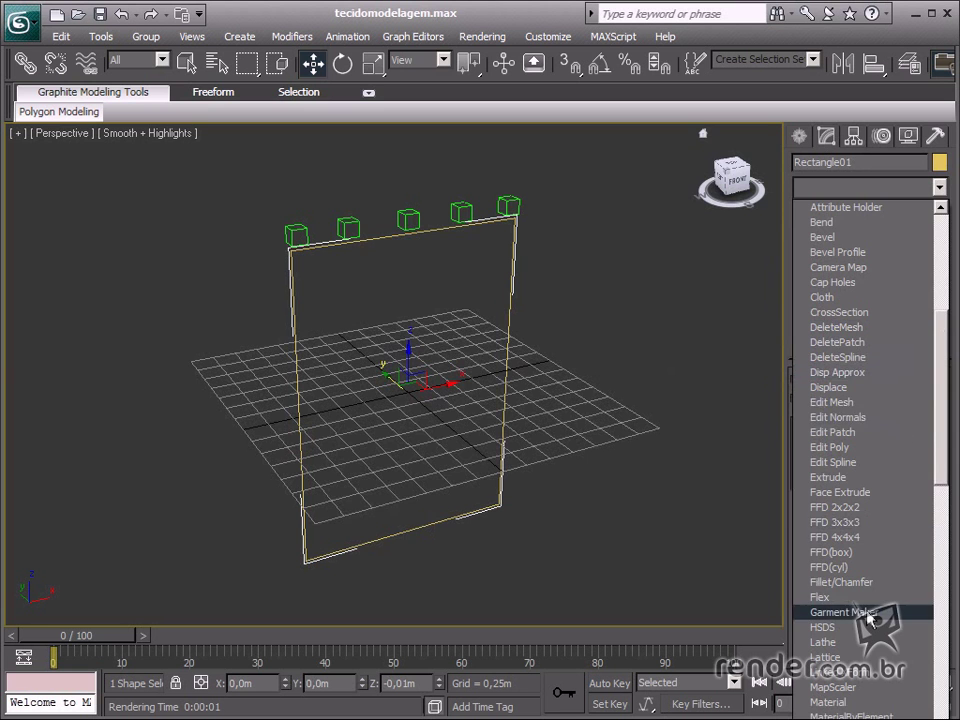
pyautogui.click(845, 612)
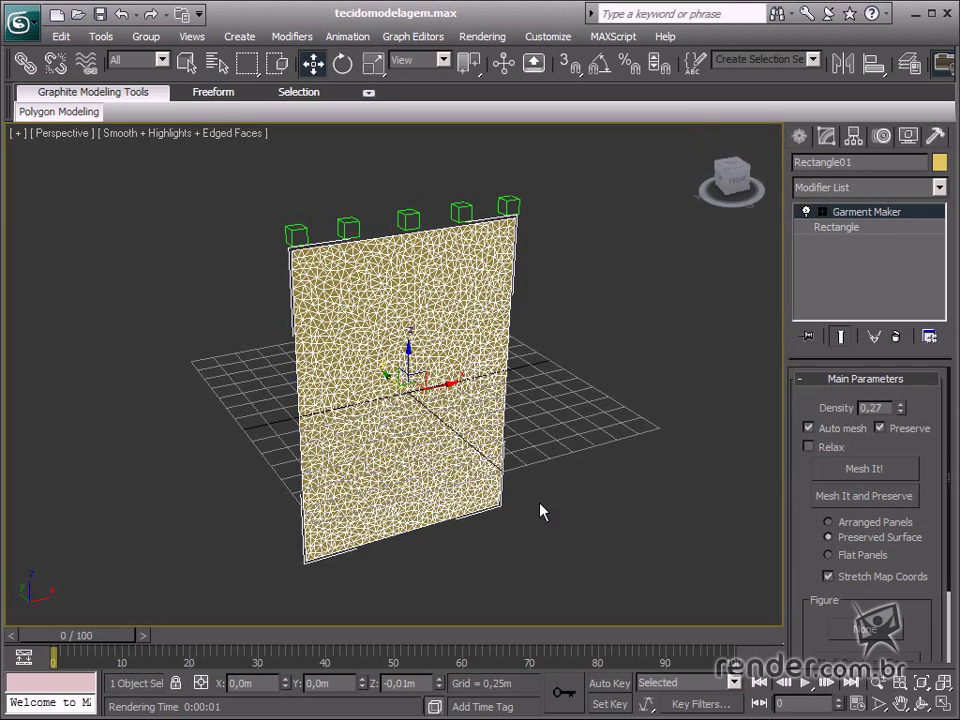
# Examine the triangulated garment mesh on the rectangle up close and from the front
pyautogui.moveTo(463, 430); pyautogui.dragTo(471, 452, button='middle')
pyautogui.scroll(2, 452, 339)
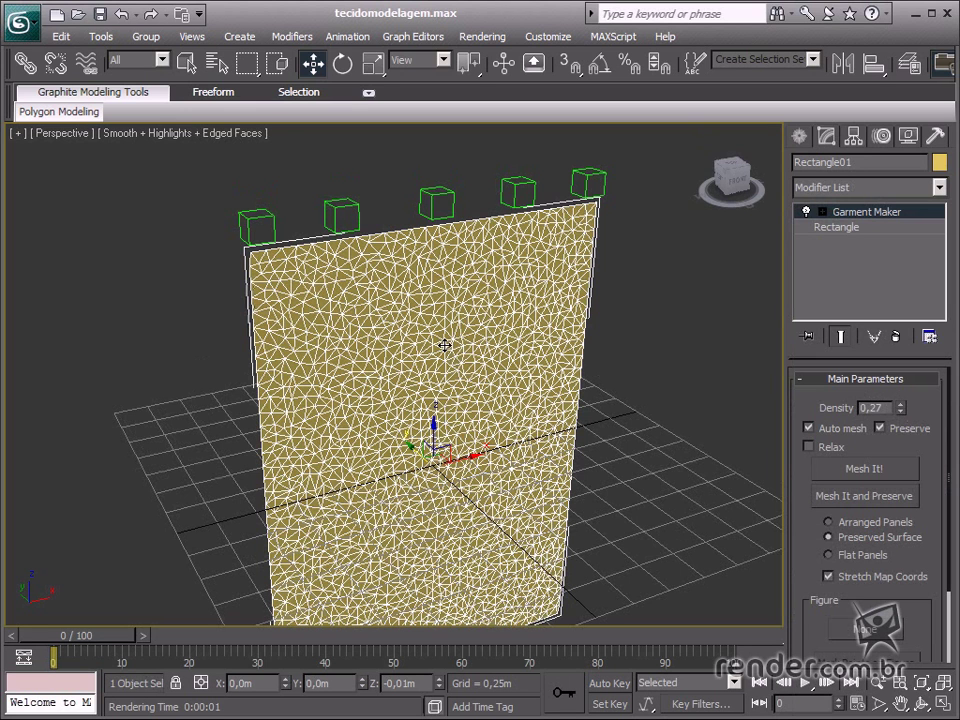
pyautogui.moveTo(365, 336); pyautogui.dragTo(508, 381, button='middle')
pyautogui.scroll(3, 421, 303)
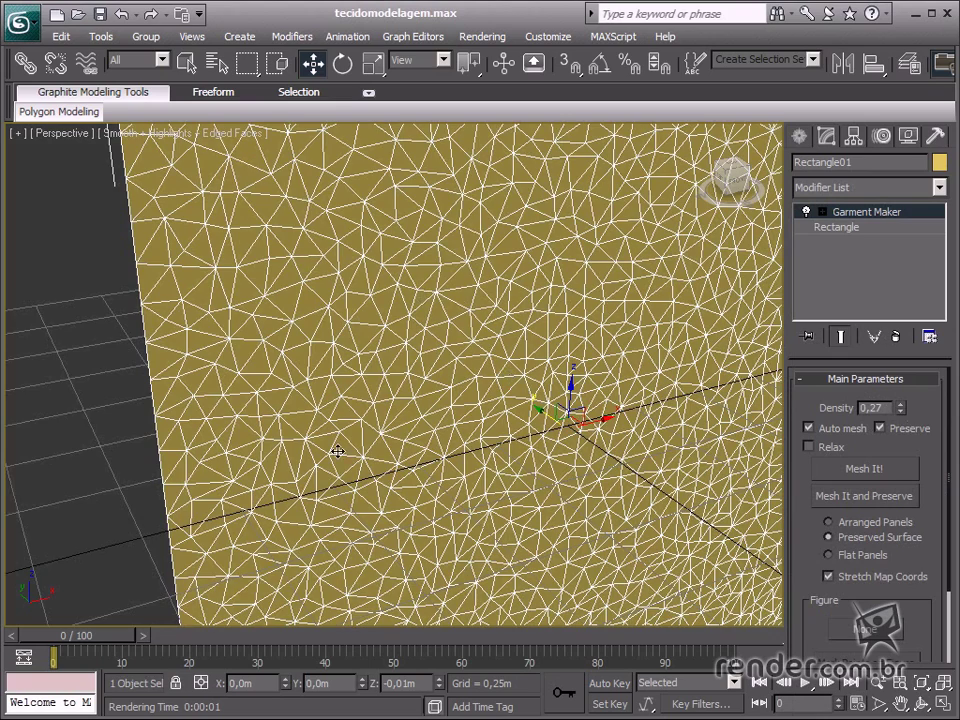
pyautogui.scroll(-5, 516, 302)
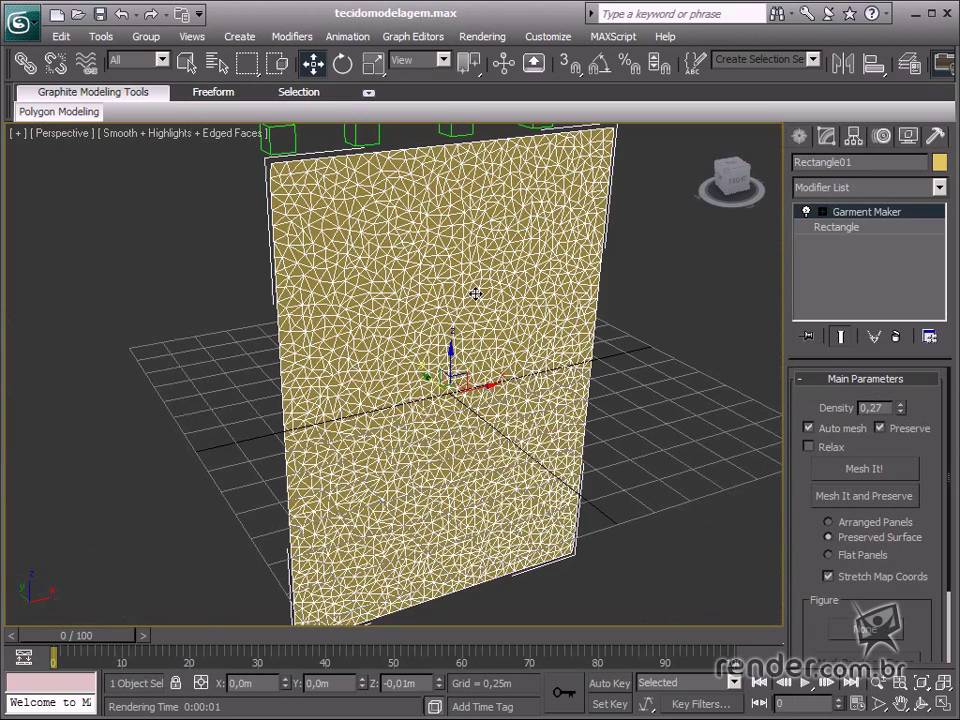
pyautogui.moveTo(490, 282); pyautogui.dragTo(479, 301, button='middle')
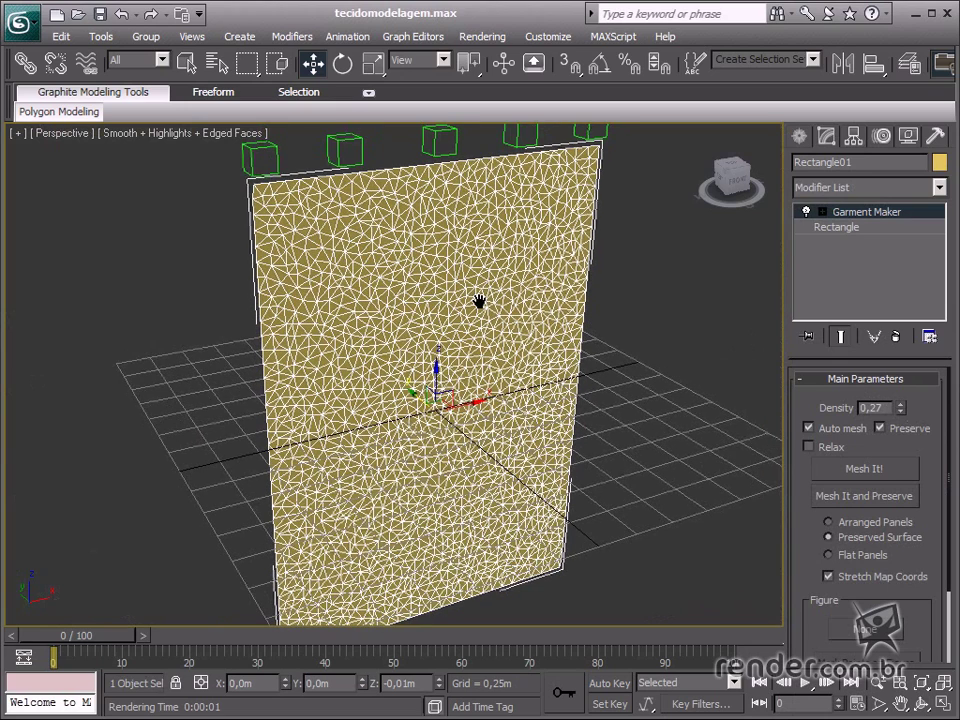
pyautogui.keyDown('alt'); pyautogui.moveTo(456, 377); pyautogui.dragTo(418, 372, button='middle'); pyautogui.keyUp('alt')
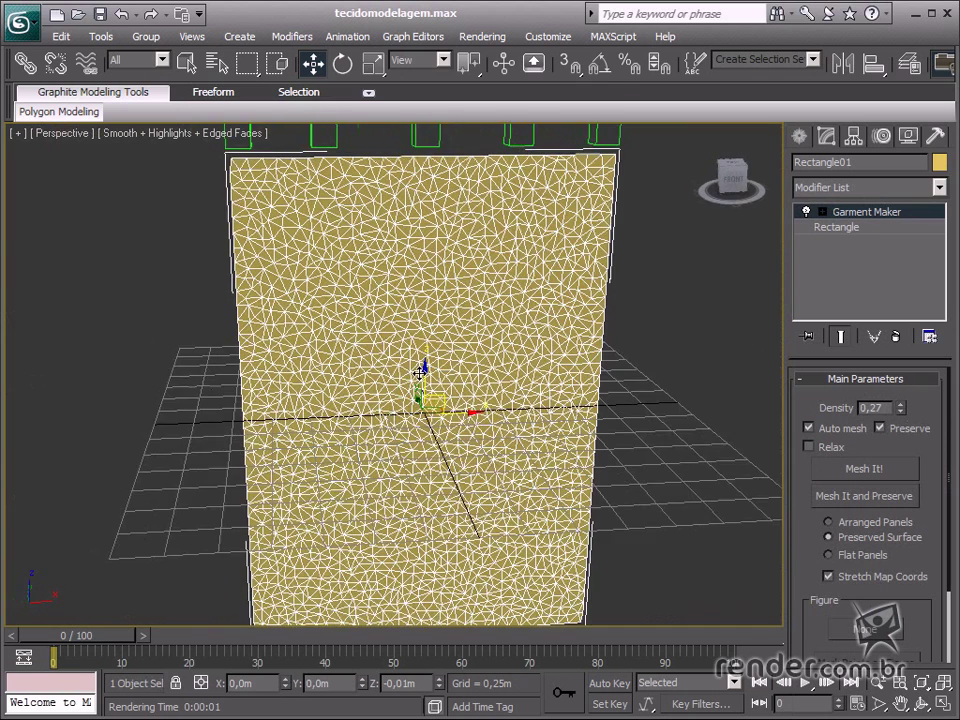
pyautogui.scroll(-3, 468, 388)
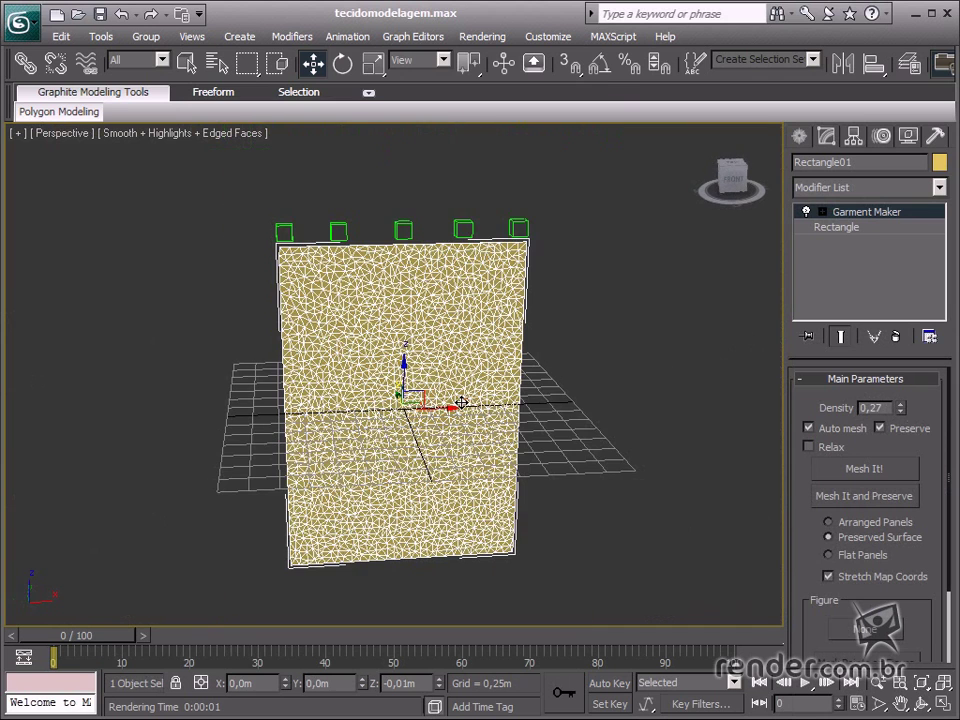
pyautogui.scroll(3, 448, 399)
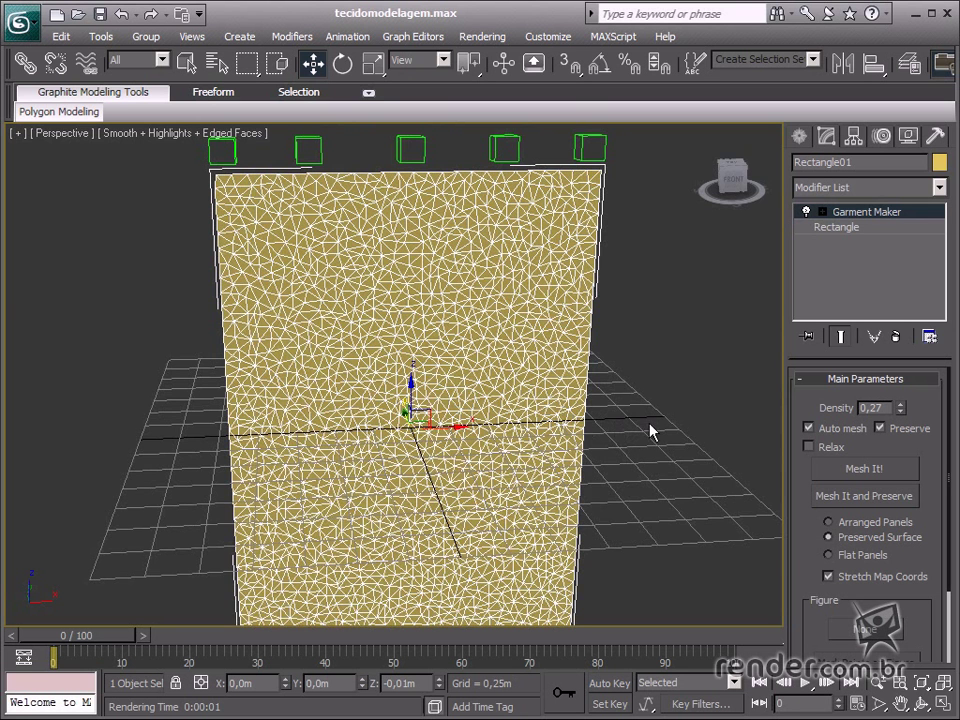
pyautogui.moveTo(650, 431); pyautogui.dragTo(655, 436, button='middle')
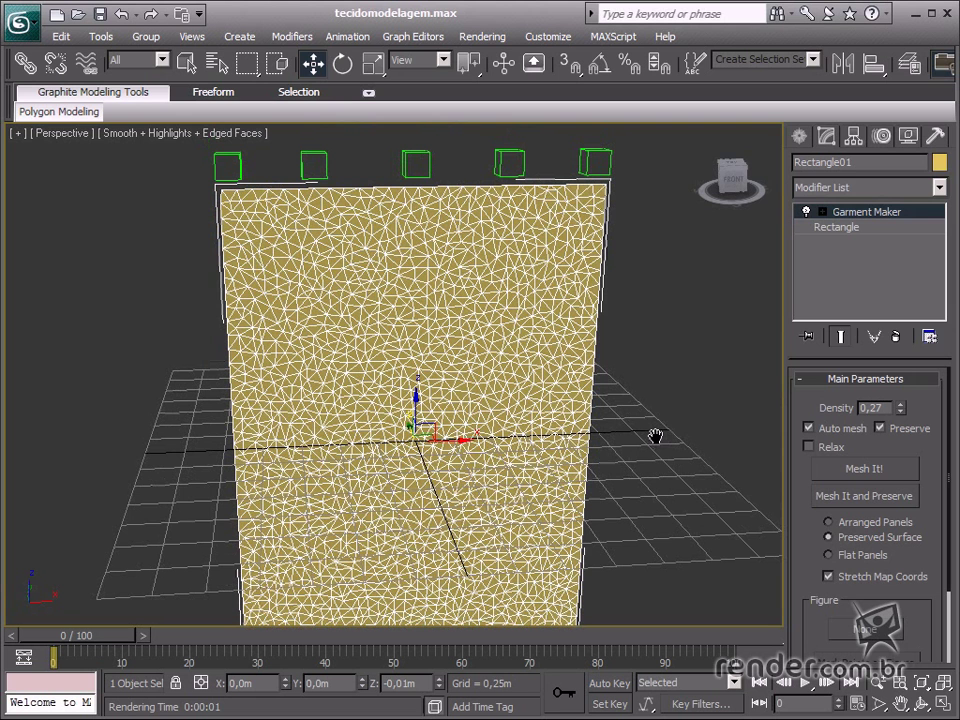
# Add the Cloth modifier above Garment Maker on the rectangle
pyautogui.click(940, 188)
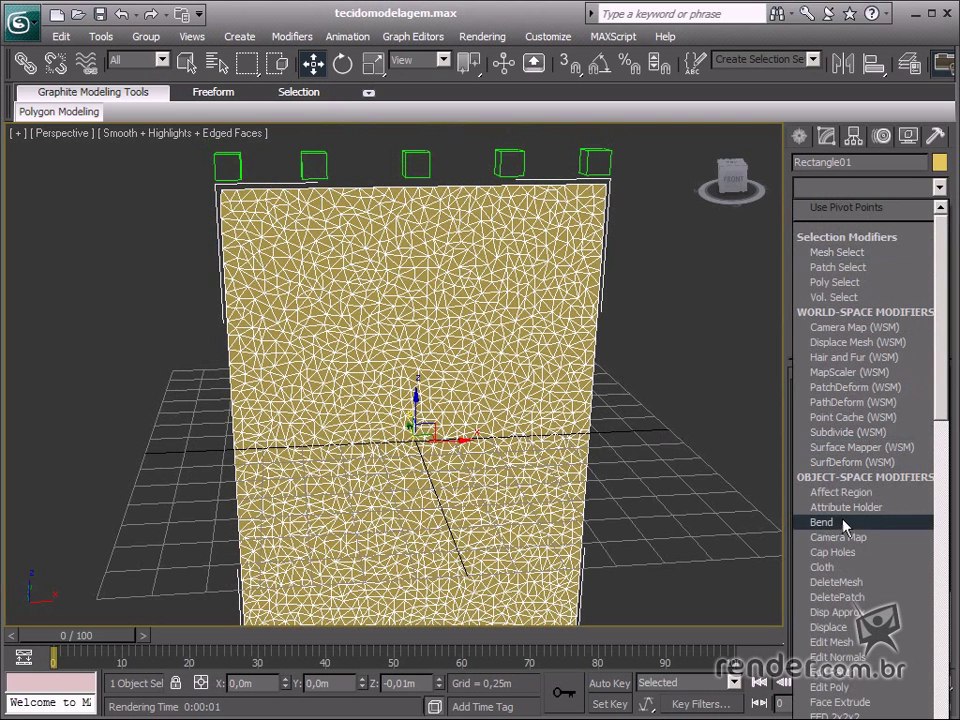
pyautogui.click(822, 567)
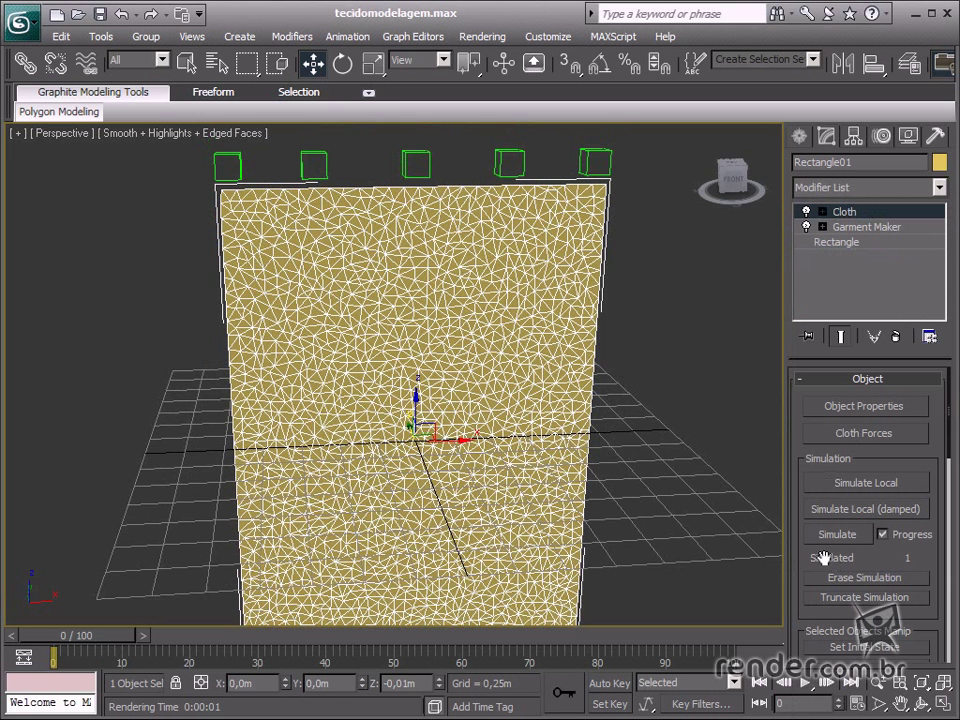
pyautogui.moveTo(620, 545); pyautogui.dragTo(628, 497, button='middle')
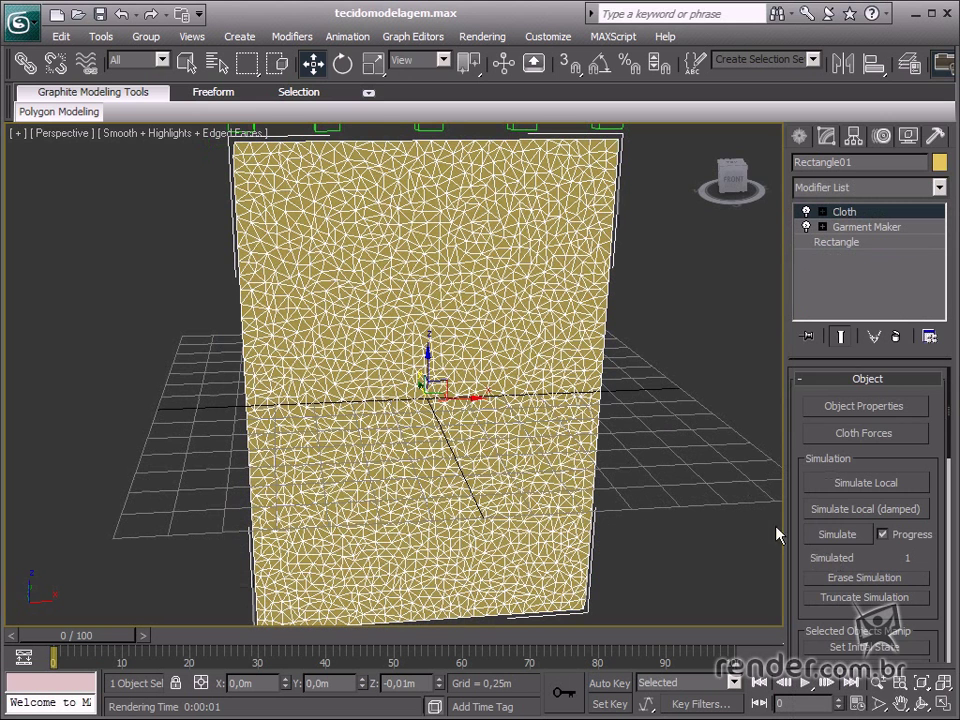
# Review the Cloth modifier's object, simulation, selected-object and simulation parameter settings
pyautogui.moveTo(924, 556); pyautogui.dragTo(915, 590)
pyautogui.moveTo(926, 564); pyautogui.dragTo(939, 411)
pyautogui.moveTo(942, 605)
pyautogui.mouseDown()
pyautogui.moveTo(879, 336)
pyautogui.moveTo(883, 257)
pyautogui.moveTo(907, 184)
pyautogui.moveTo(885, 336)
pyautogui.moveTo(896, 654)
pyautogui.mouseUp()
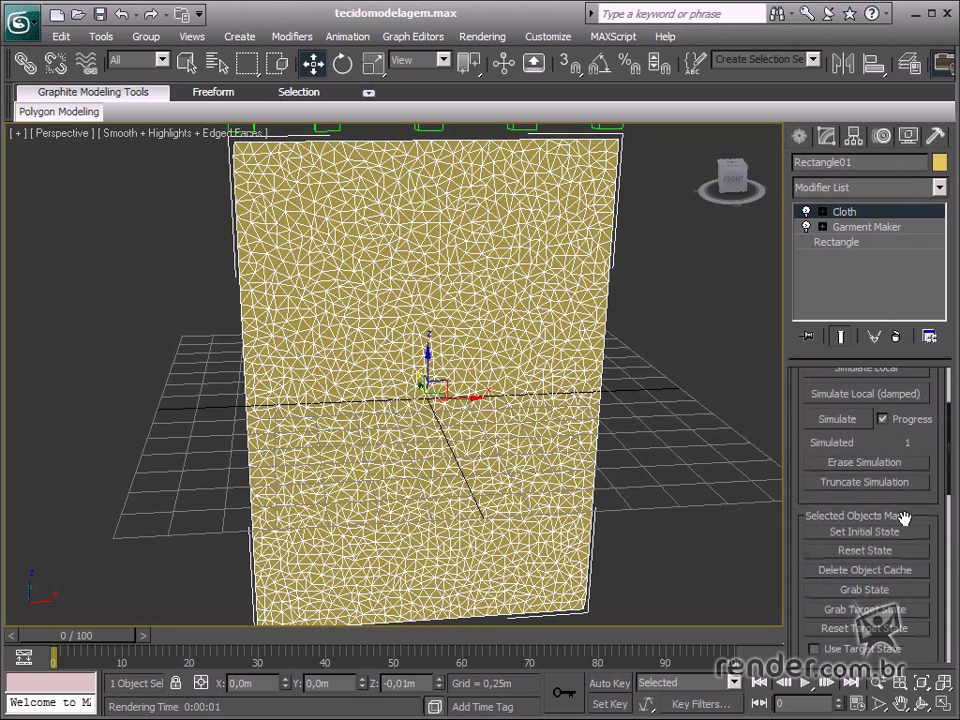
pyautogui.moveTo(932, 583); pyautogui.dragTo(928, 313)
pyautogui.moveTo(934, 606); pyautogui.dragTo(921, 430)
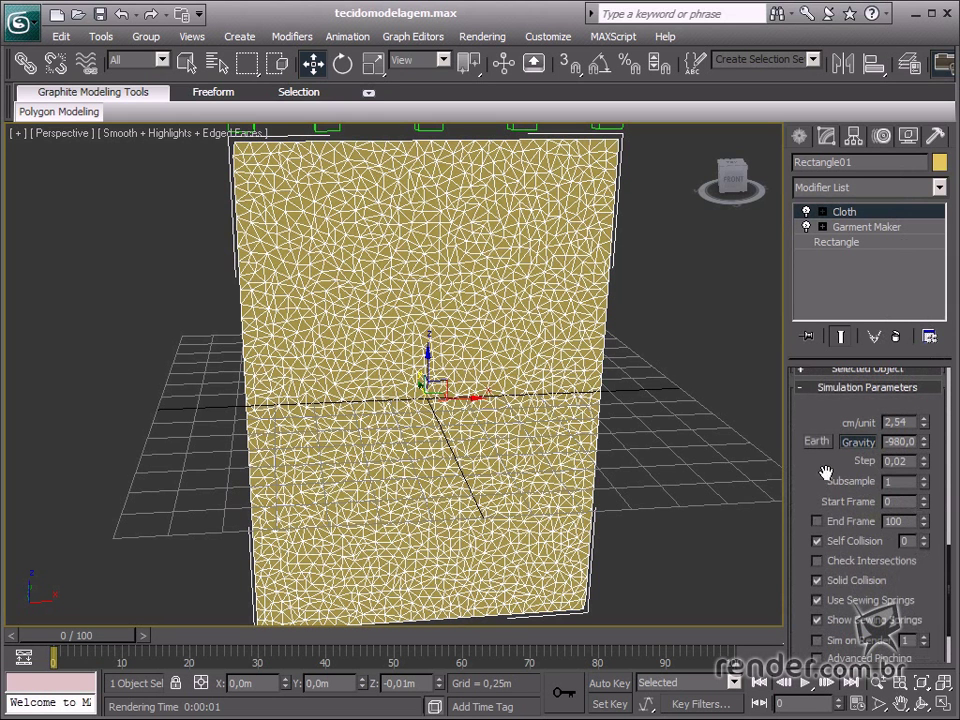
pyautogui.moveTo(823, 472); pyautogui.dragTo(821, 561)
pyautogui.moveTo(836, 500); pyautogui.dragTo(836, 545)
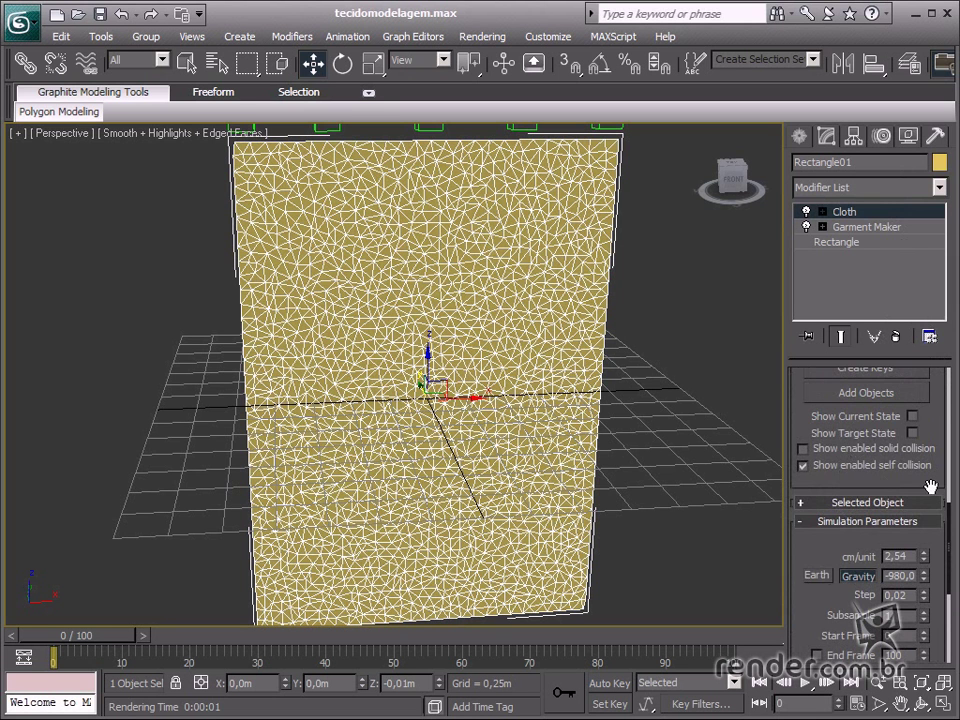
pyautogui.scroll(5, 916, 425)
pyautogui.moveTo(916, 425); pyautogui.dragTo(907, 602)
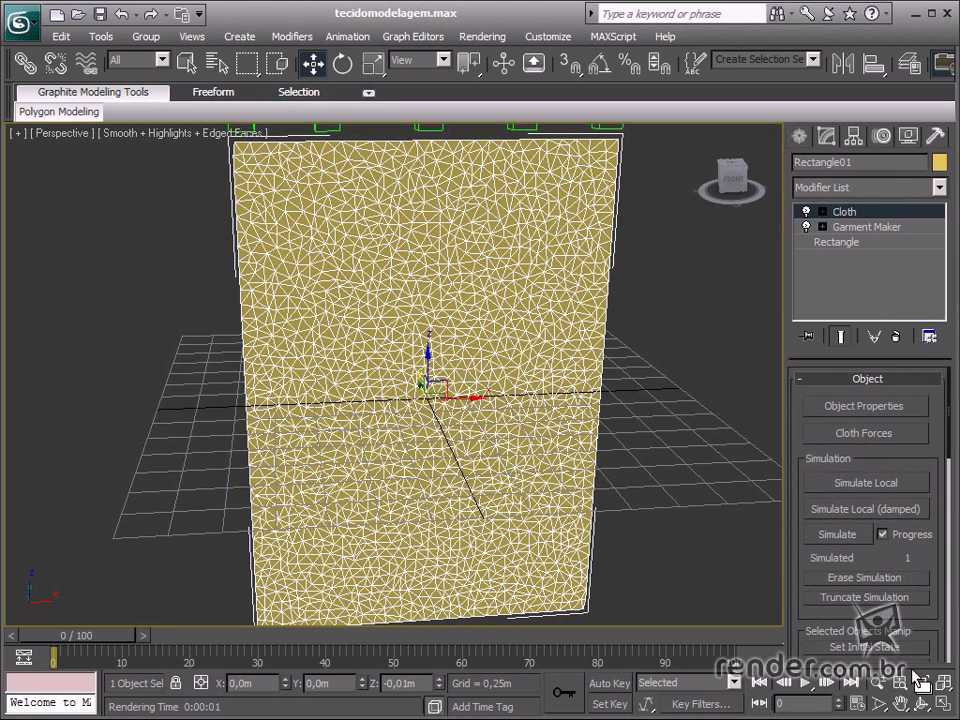
# Open the Cloth modifier's Object Properties and check for further objects to add to the simulation
pyautogui.click(889, 406)
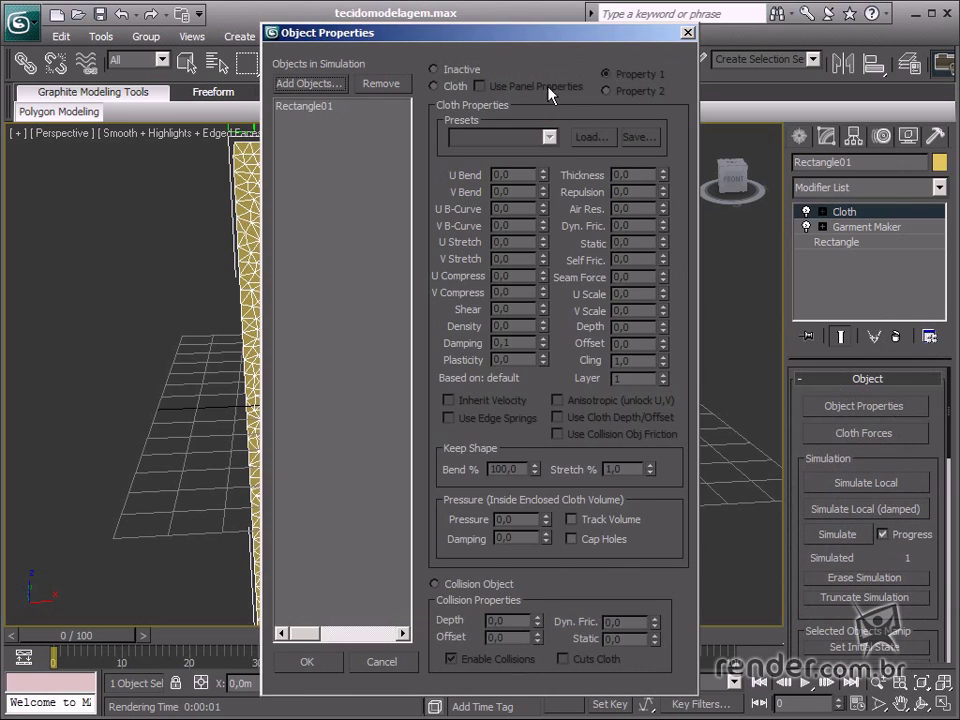
pyautogui.moveTo(516, 40); pyautogui.dragTo(737, 43)
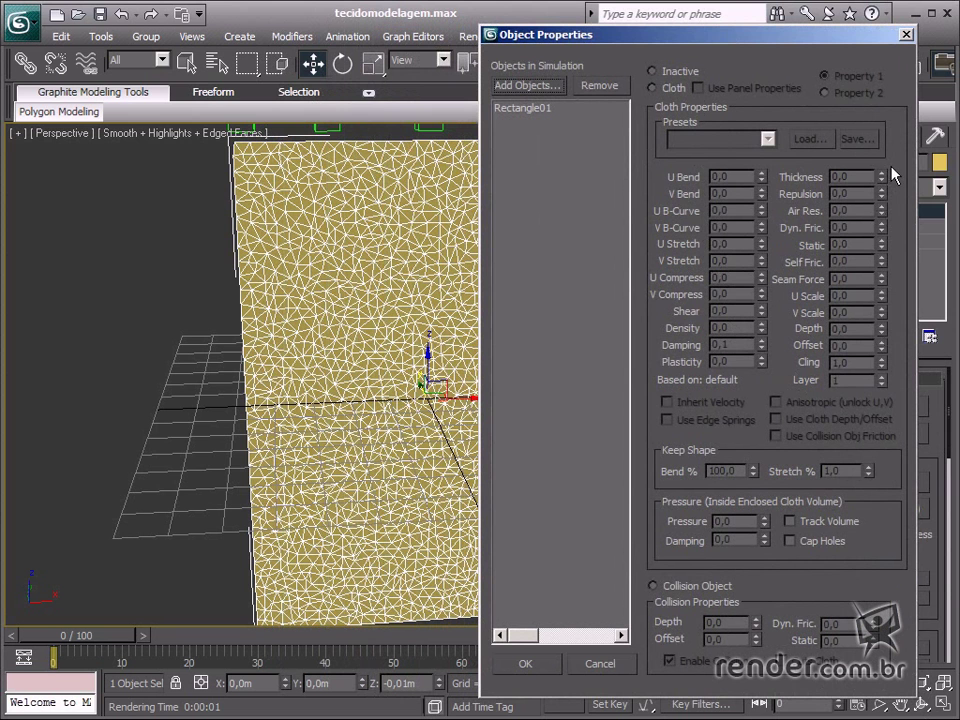
pyautogui.click(530, 86)
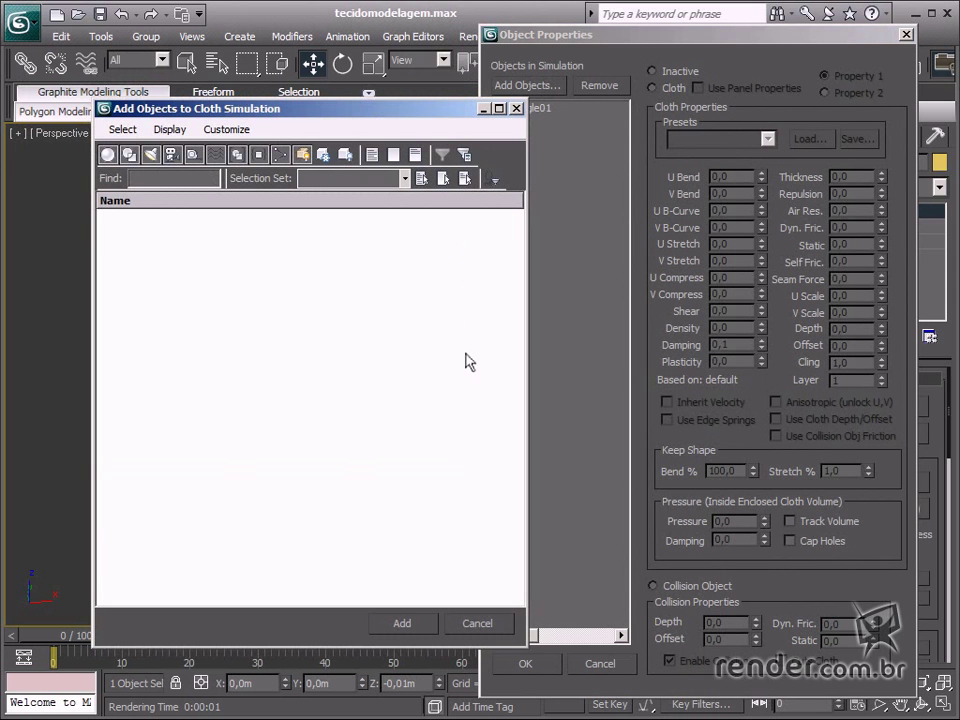
pyautogui.click(517, 109)
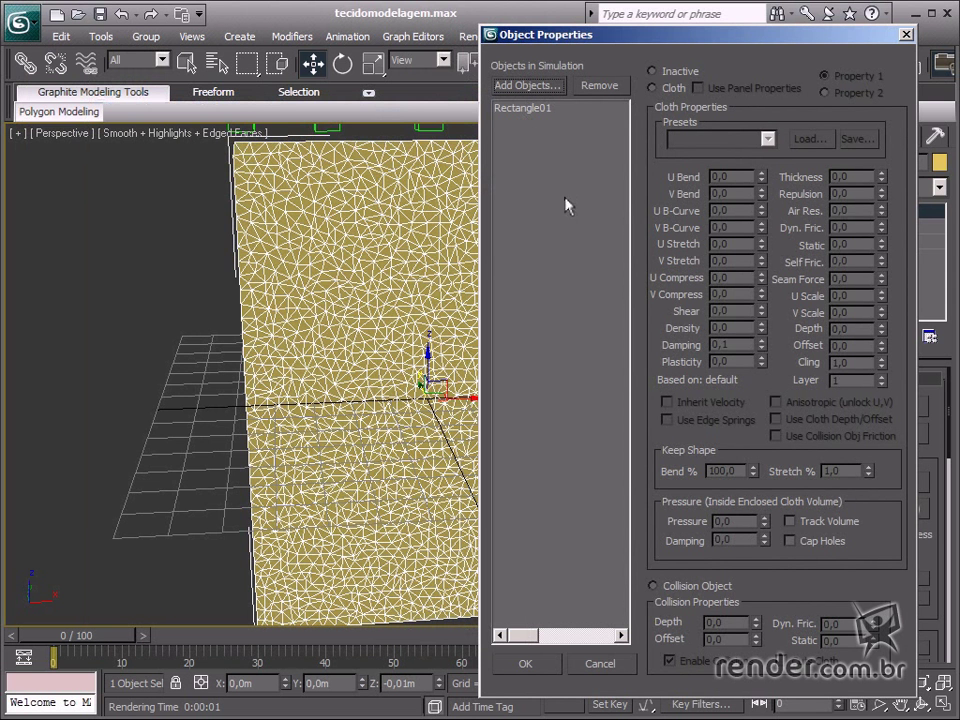
# Define Rectangle01 as Cloth in the simulation using the Silk preset
pyautogui.click(543, 112)
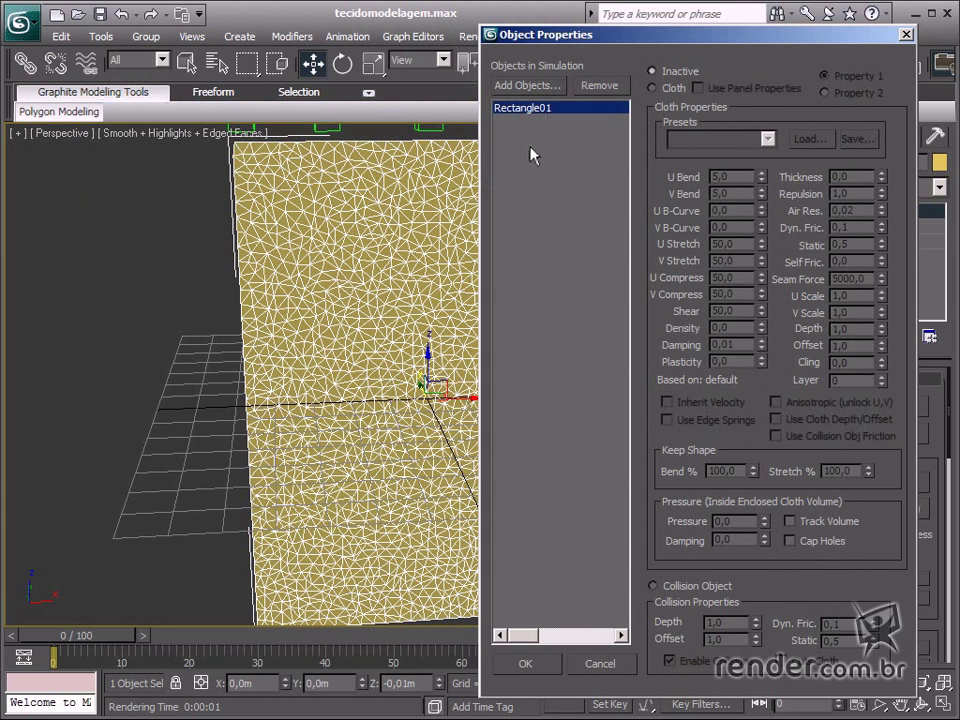
pyautogui.click(678, 89)
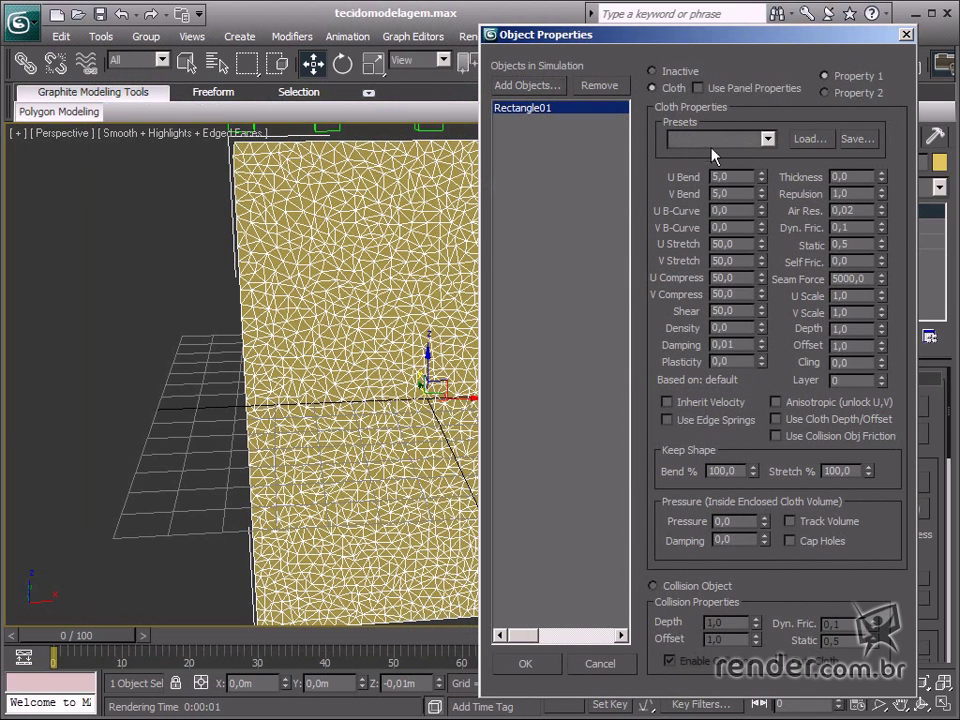
pyautogui.click(772, 142)
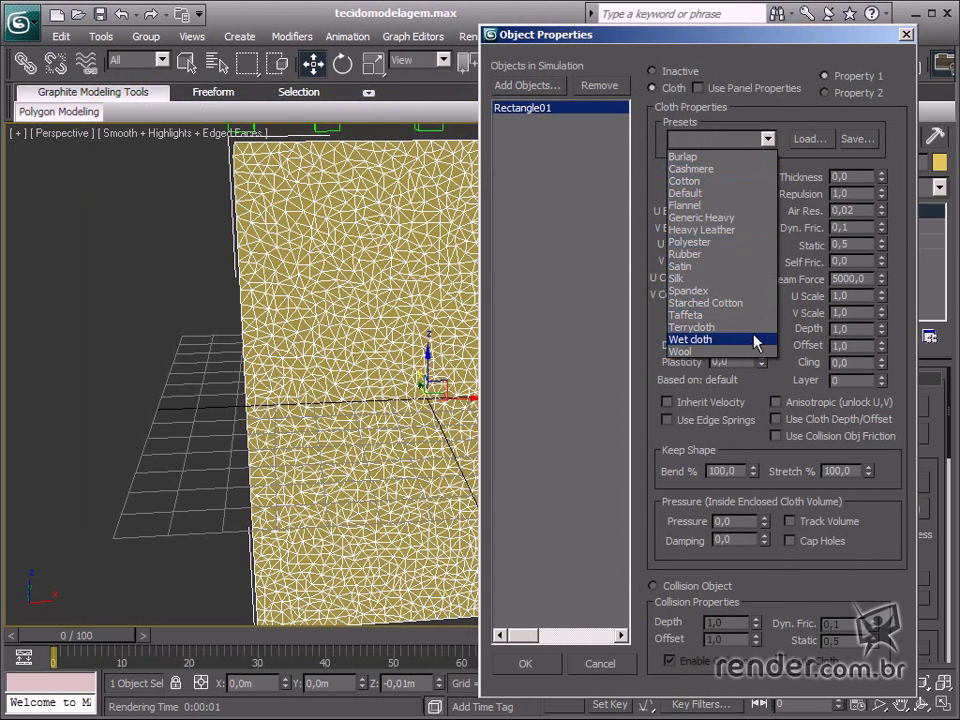
pyautogui.click(754, 281)
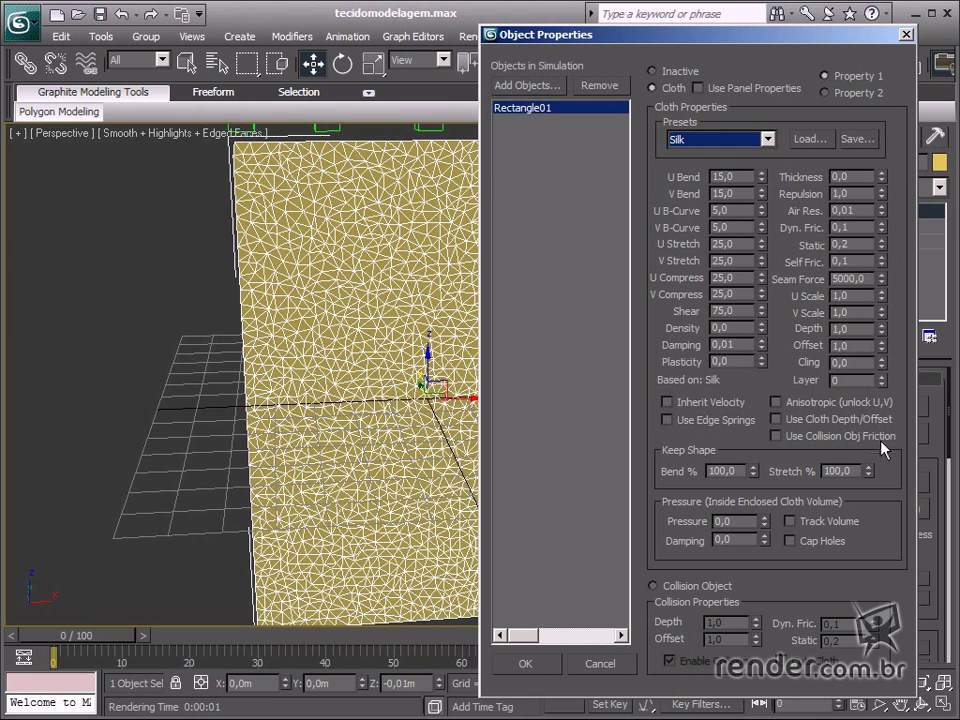
pyautogui.click(540, 665)
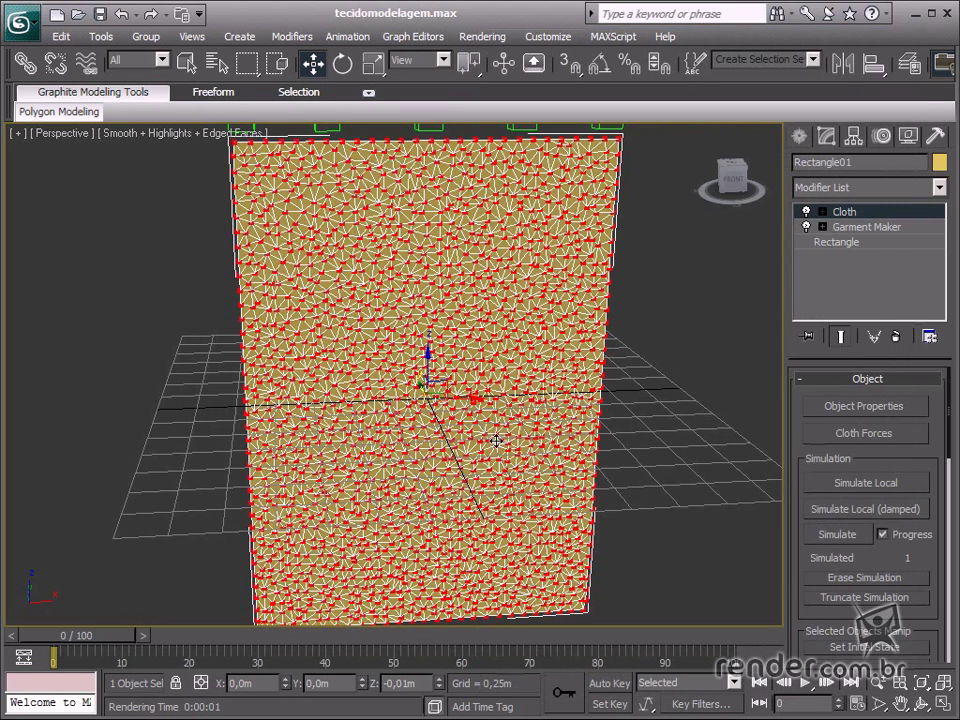
pyautogui.moveTo(497, 439); pyautogui.dragTo(528, 458, button='middle')
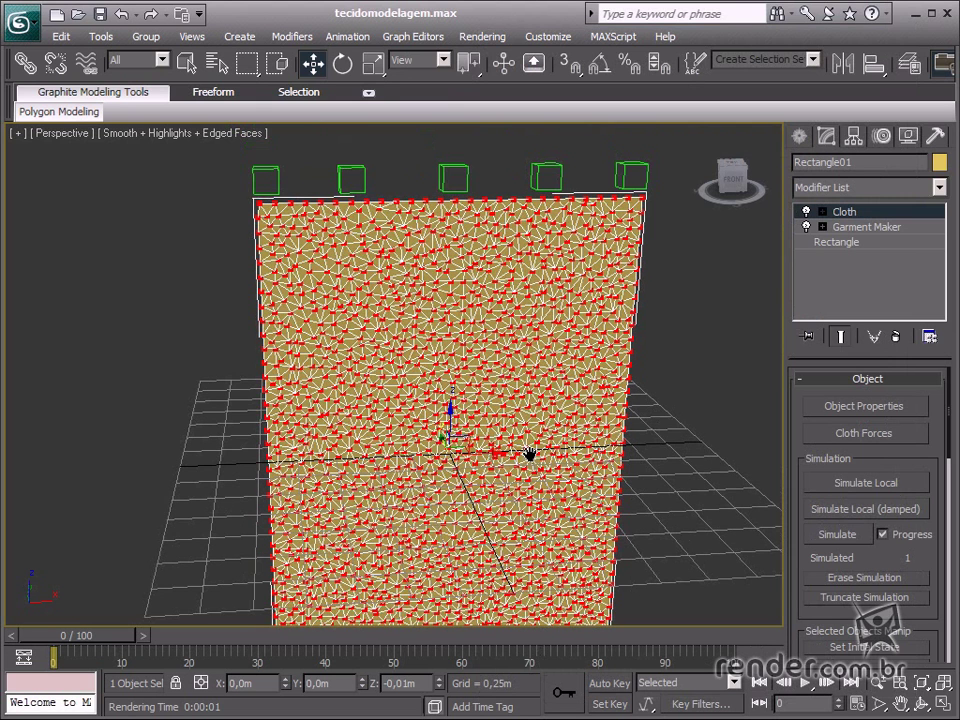
# Create a Cloth vertex group named Ponto1 from the vertices at the fabric's upper-left corner, under the first dummy
pyautogui.moveTo(530, 454); pyautogui.dragTo(530, 455, button='middle')
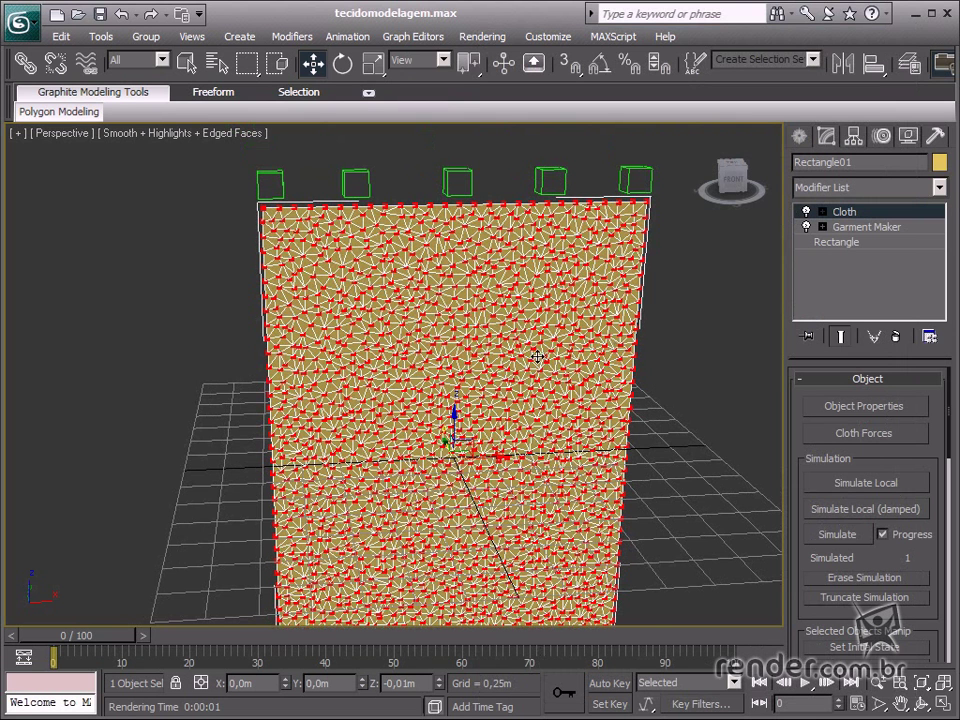
pyautogui.moveTo(557, 407); pyautogui.dragTo(572, 442, button='middle')
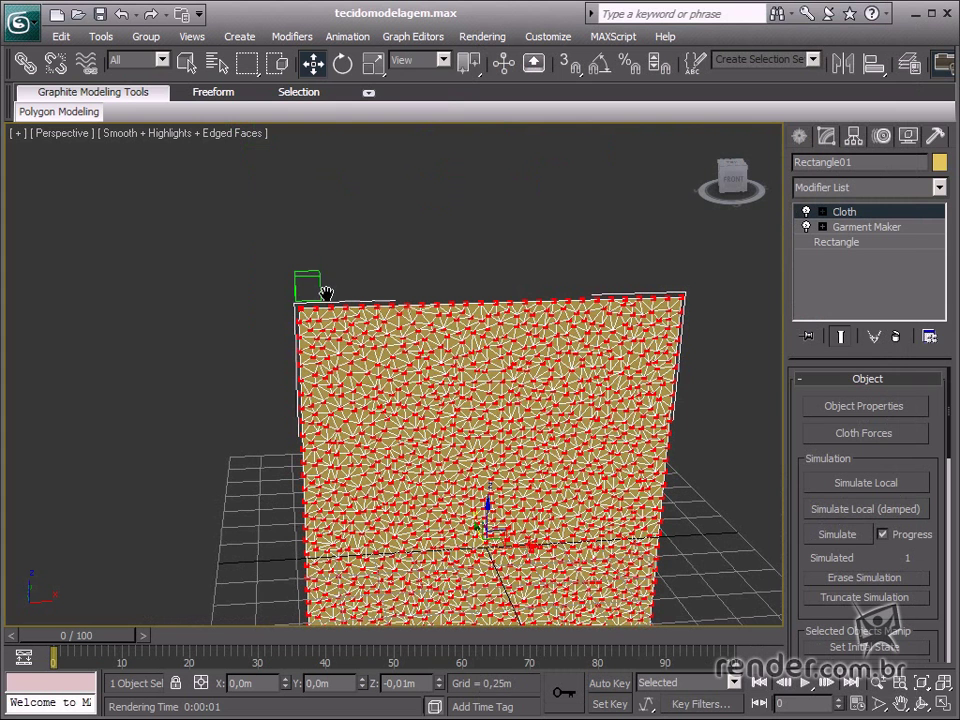
pyautogui.moveTo(326, 293); pyautogui.dragTo(364, 332, button='middle')
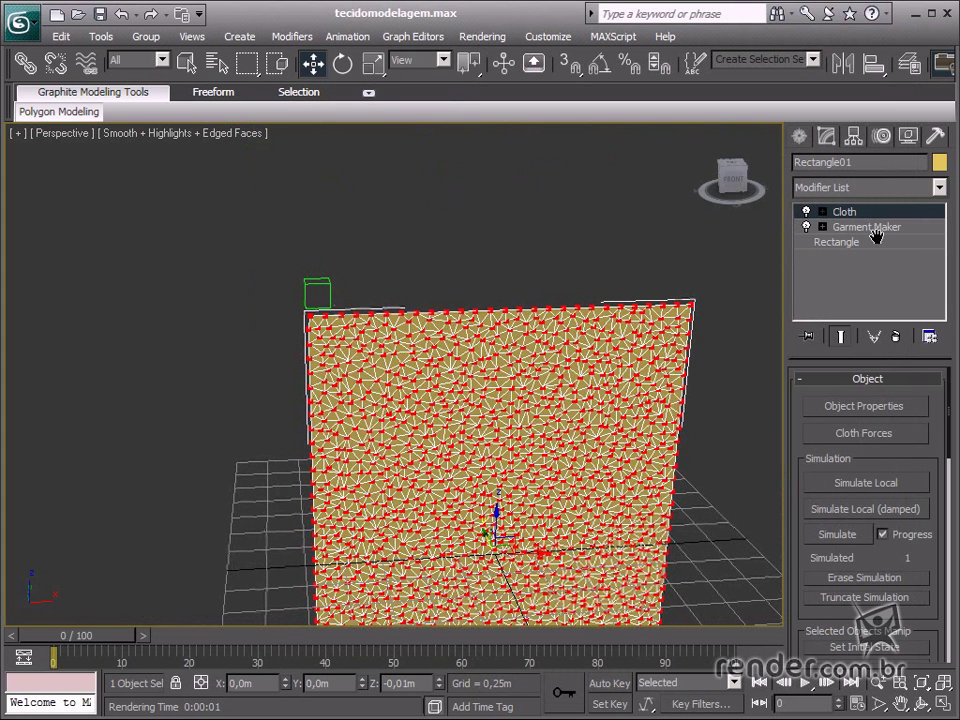
pyautogui.click(822, 211)
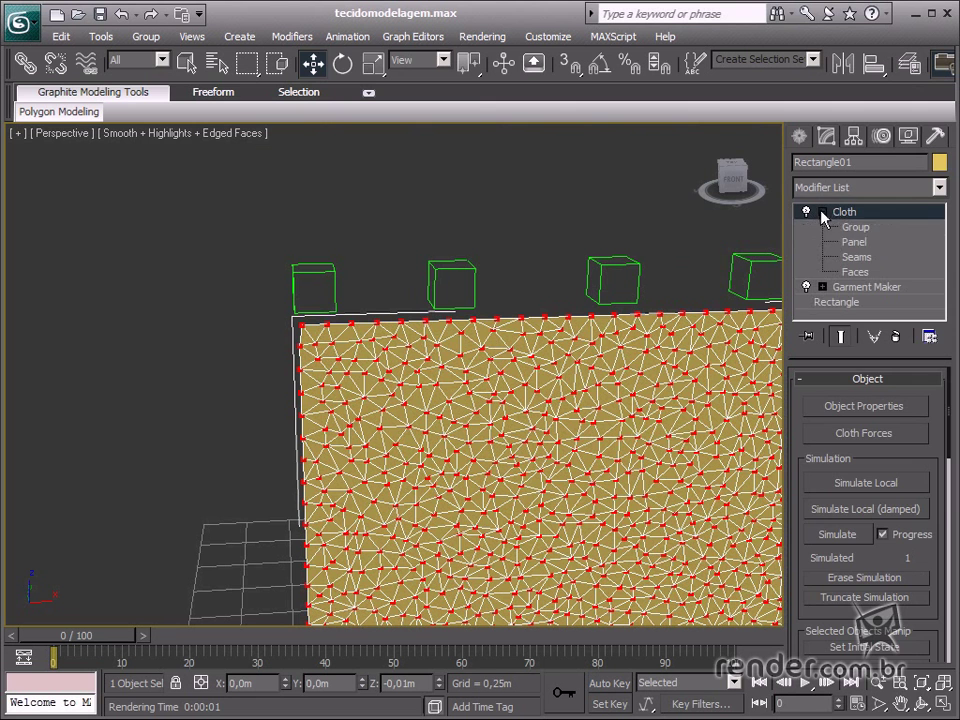
pyautogui.click(812, 226)
pyautogui.press('q')
pyautogui.moveTo(289, 307); pyautogui.dragTo(317, 338)
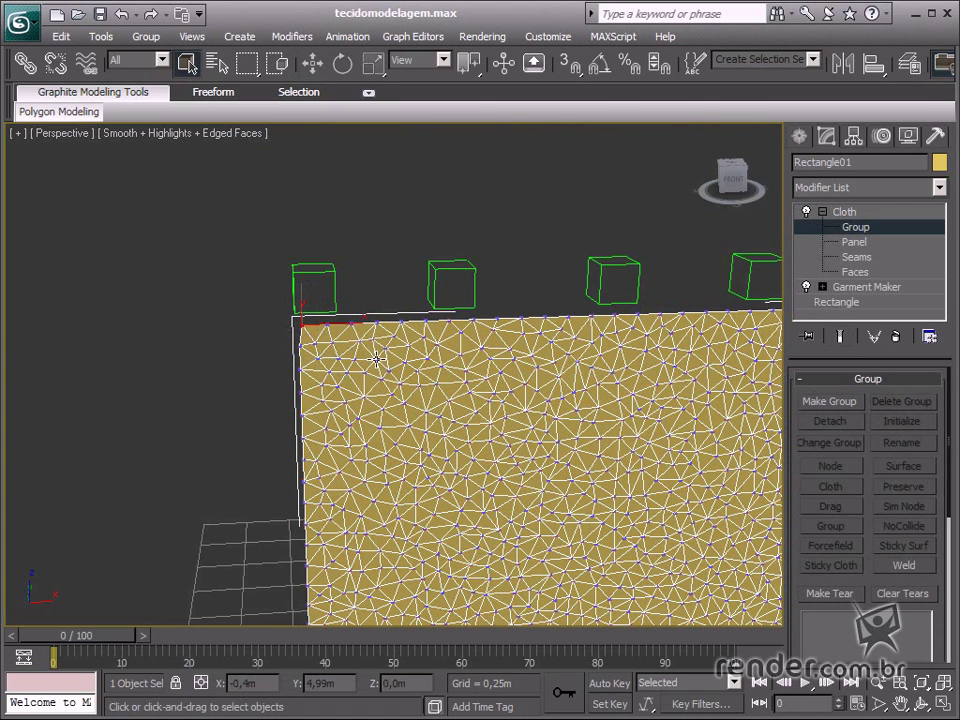
pyautogui.click(845, 406)
pyautogui.moveTo(558, 289); pyautogui.dragTo(553, 425)
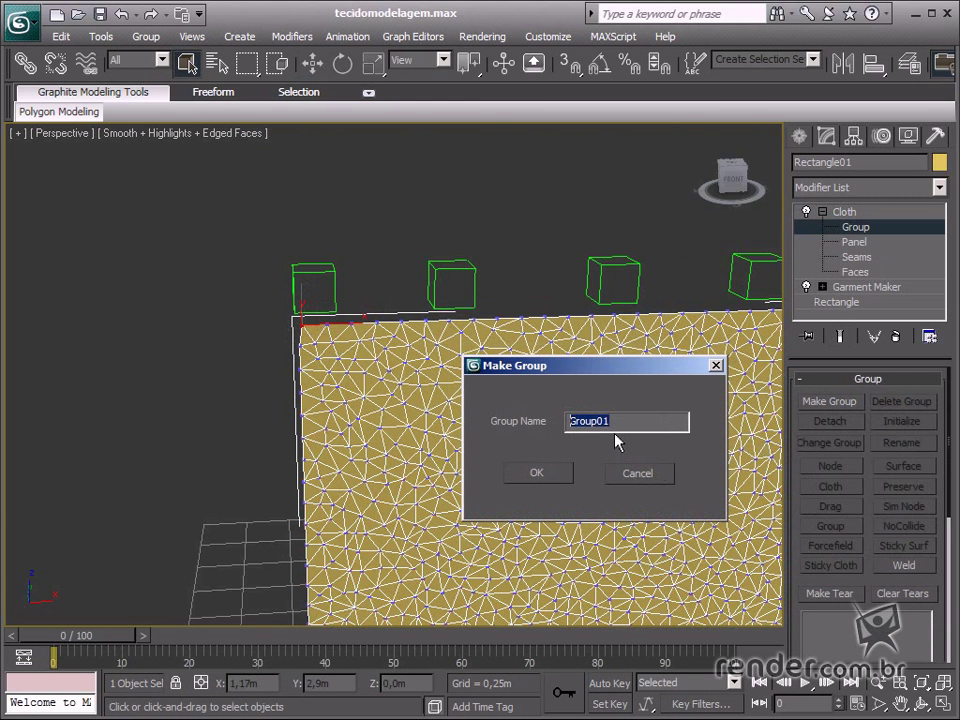
pyautogui.write('Ponto1')
pyautogui.press('Return')
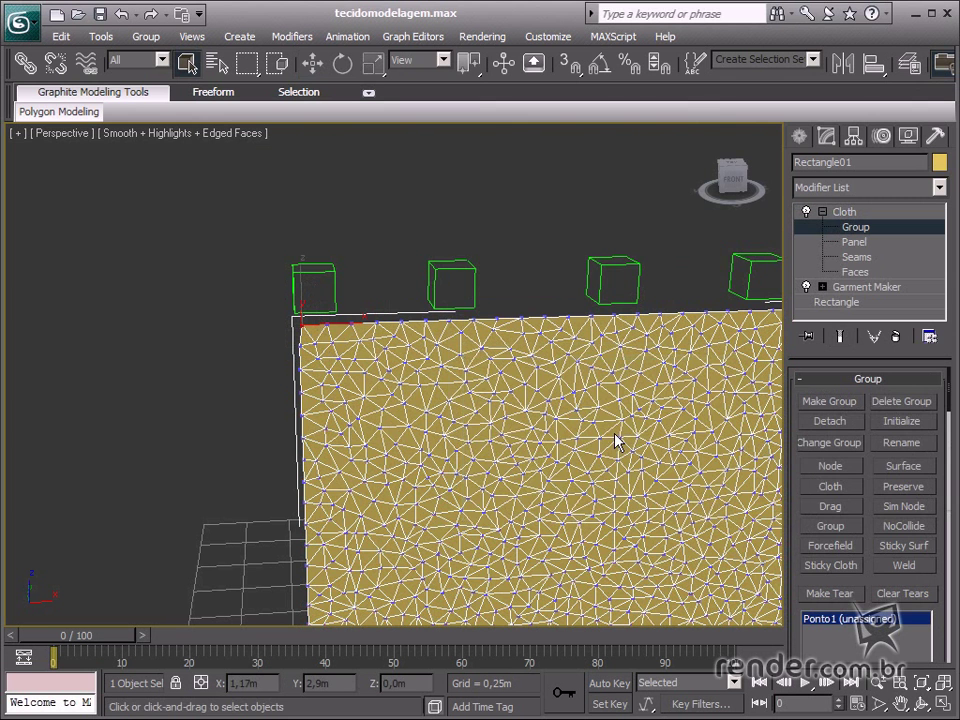
# Constrain the Ponto1 group as a node to Dummy01 above the fabric's upper-left corner
pyautogui.moveTo(565, 510); pyautogui.dragTo(594, 486, button='middle')
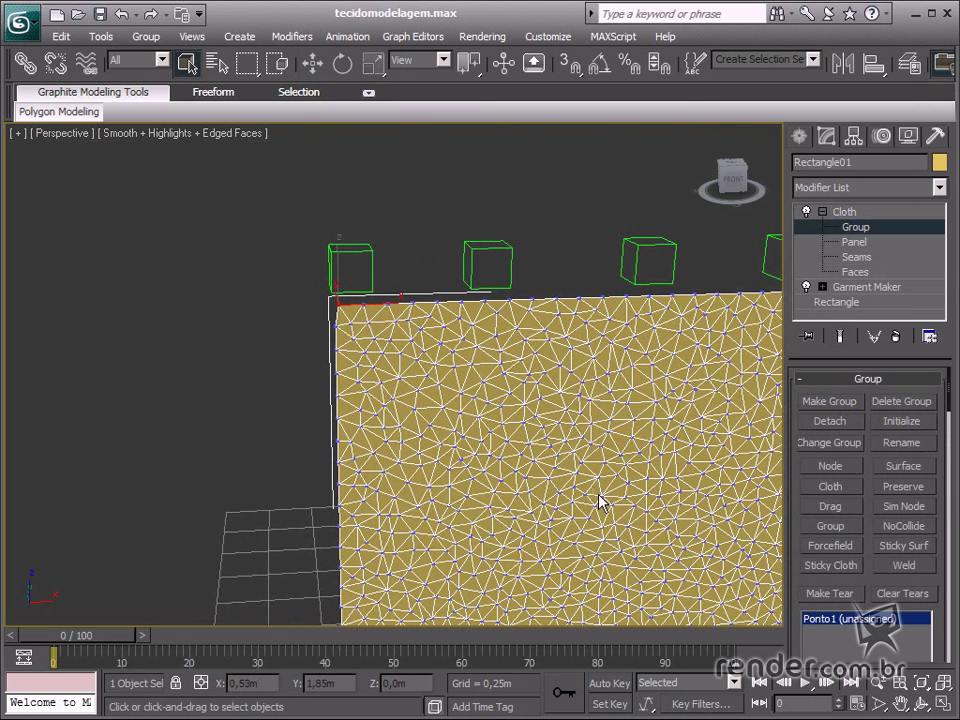
pyautogui.click(836, 467)
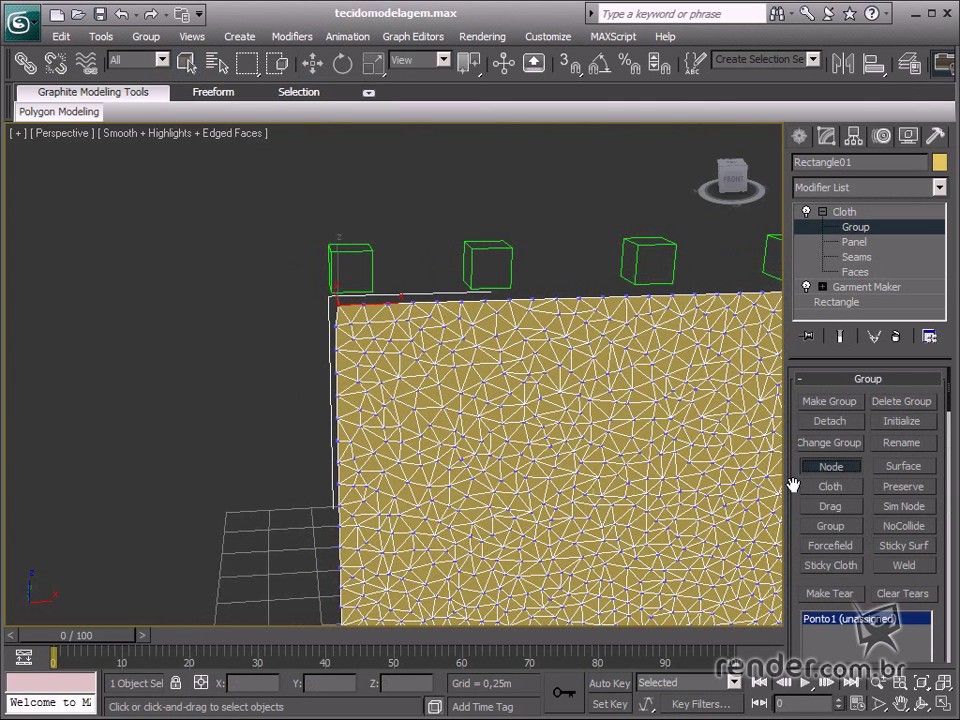
pyautogui.click(367, 251)
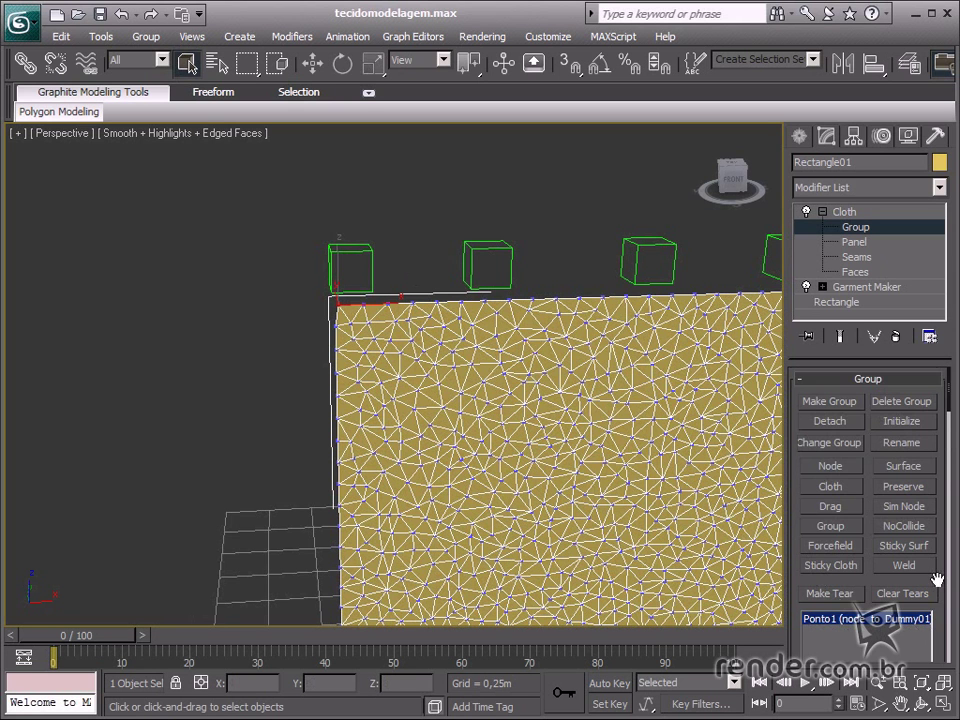
# Group the top-edge vertices under the second dummy from the left as Ponto2 and constrain the group to that dummy as a node
pyautogui.moveTo(937, 580)
pyautogui.mouseDown()
pyautogui.moveTo(930, 466)
pyautogui.moveTo(928, 560)
pyautogui.mouseUp()
pyautogui.moveTo(680, 549); pyautogui.dragTo(568, 543, button='middle')
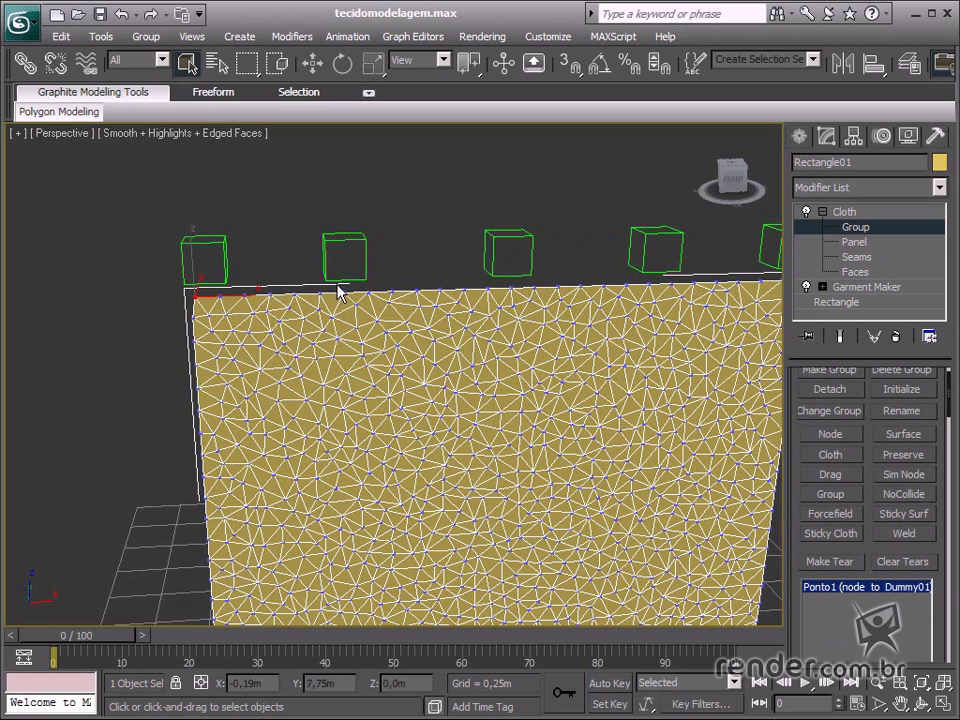
pyautogui.moveTo(337, 284); pyautogui.dragTo(361, 305)
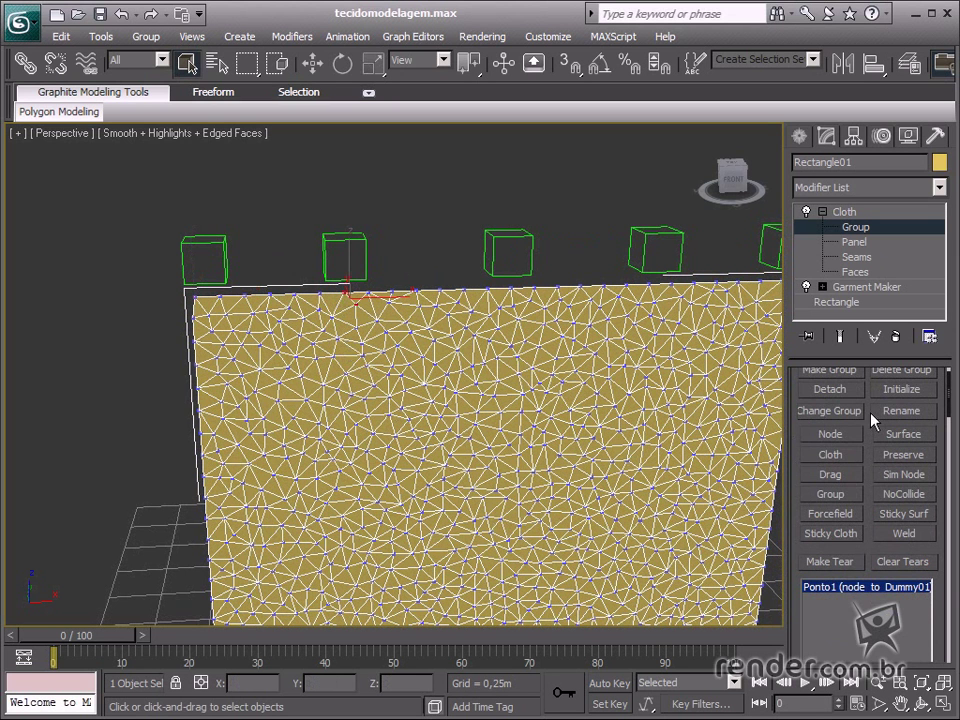
pyautogui.scroll(2, 862, 411)
pyautogui.click(829, 401)
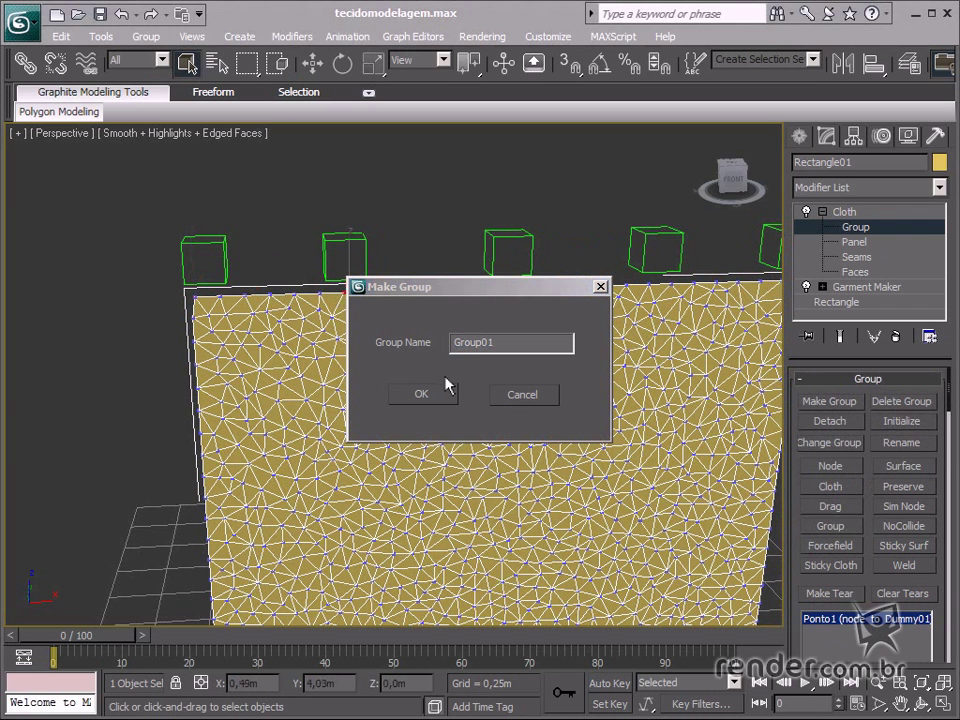
pyautogui.click(505, 346)
pyautogui.press('BackSpace')
pyautogui.press('BackSpace')
pyautogui.press('BackSpace')
pyautogui.press('BackSpace')
pyautogui.press('BackSpace')
pyautogui.press('BackSpace')
pyautogui.press('BackSpace')
pyautogui.write('Po')
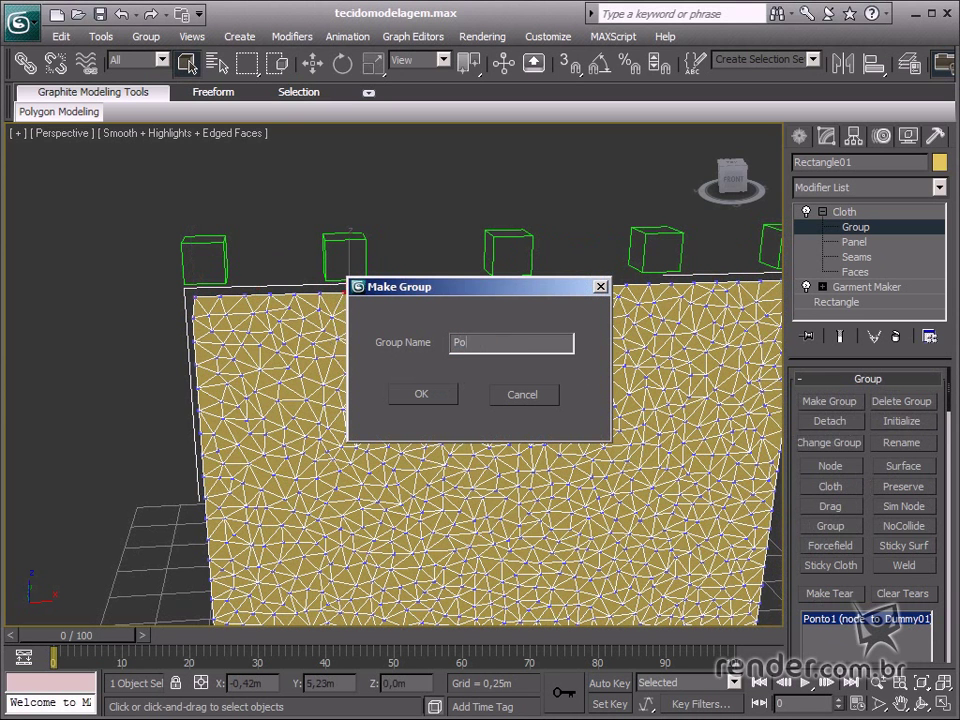
pyautogui.write('nto2')
pyautogui.press('Return')
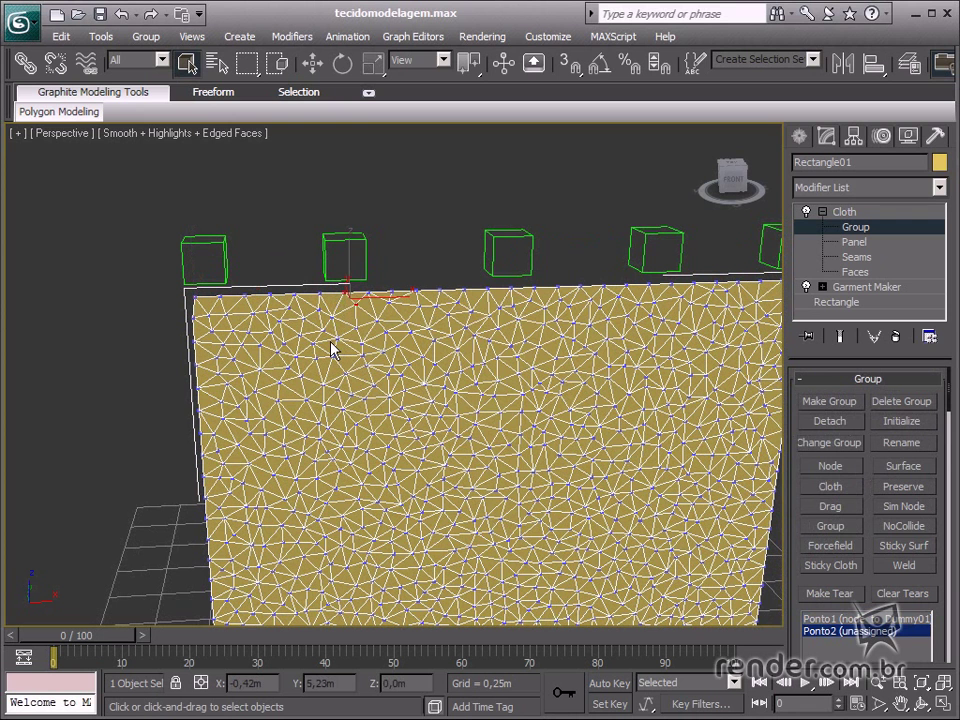
pyautogui.click(829, 466)
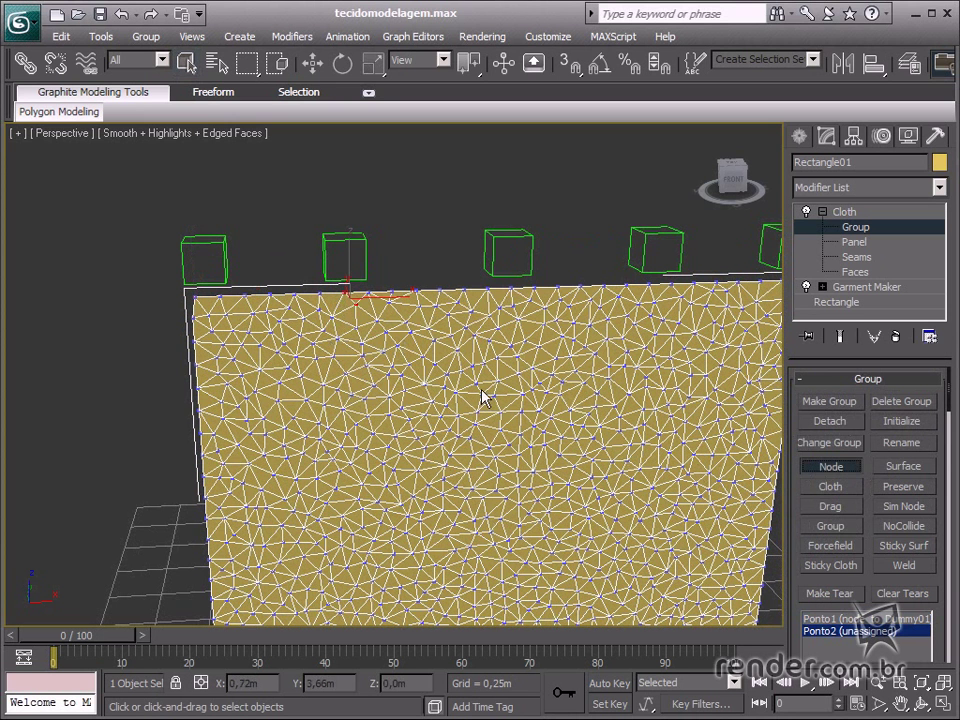
pyautogui.click(364, 261)
# Group the top-edge vertices under the middle dummy as Ponto3 and constrain the group to that dummy as a node
pyautogui.moveTo(501, 279); pyautogui.dragTo(524, 298)
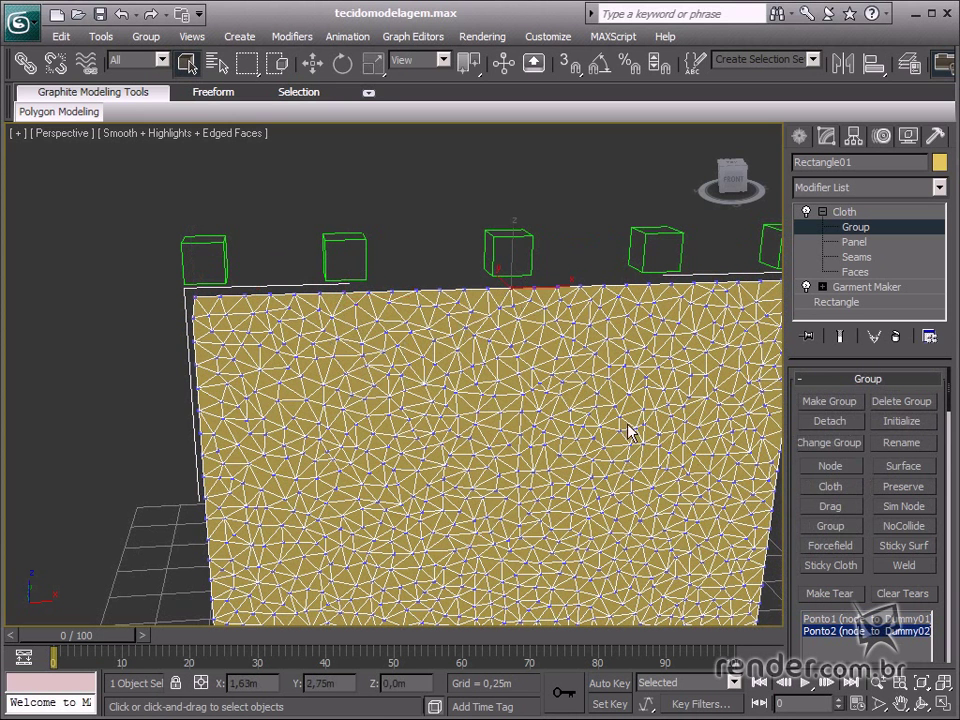
pyautogui.click(834, 402)
pyautogui.write('Ponto3')
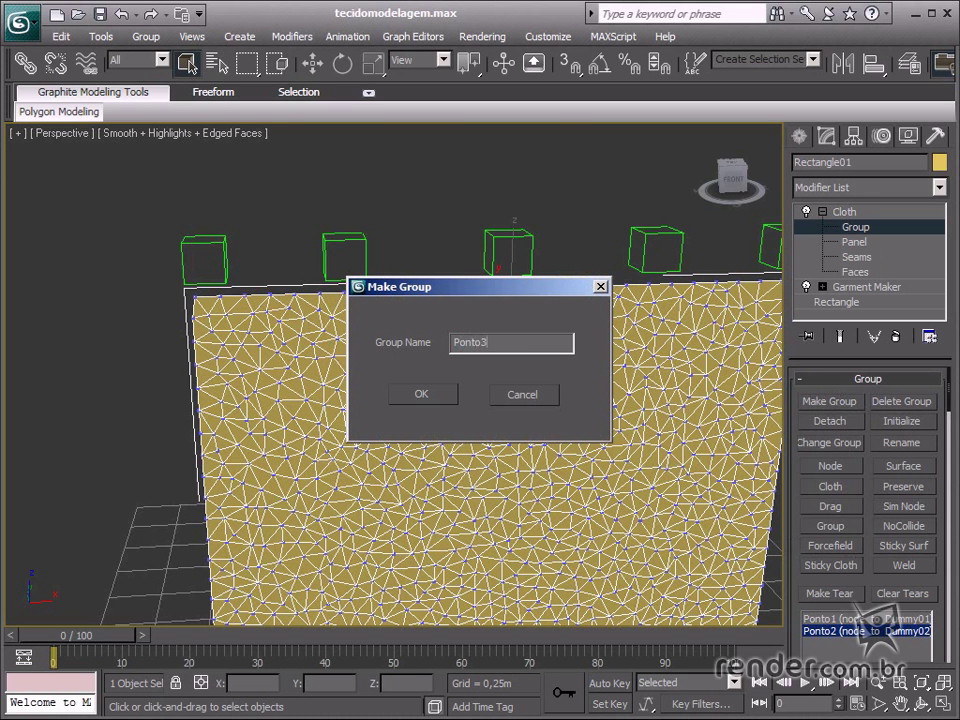
pyautogui.press('Return')
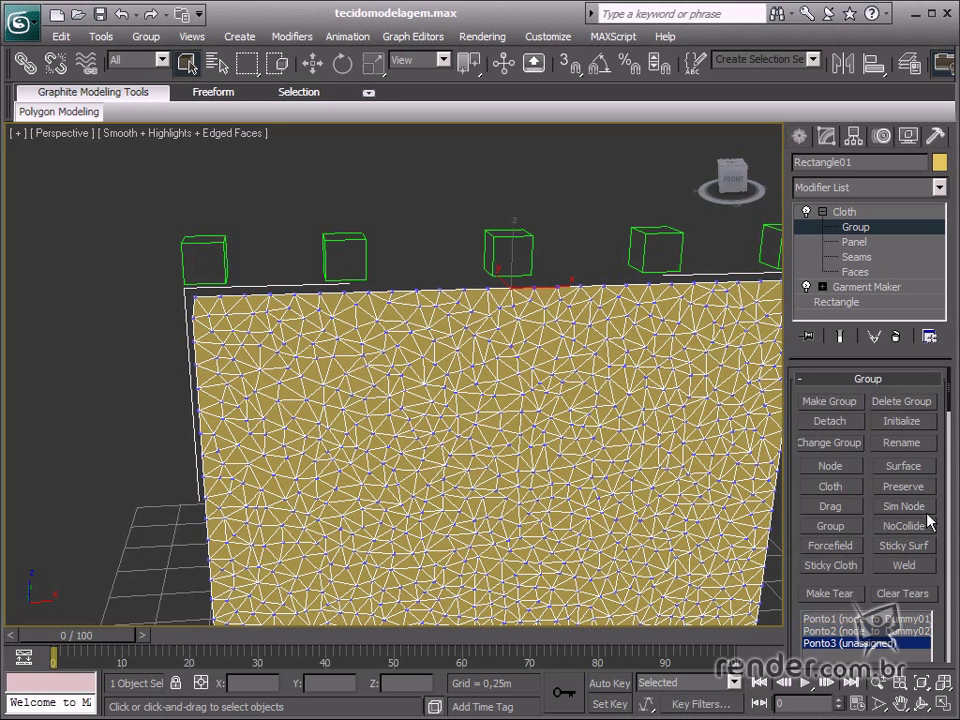
pyautogui.click(845, 466)
pyautogui.click(522, 250)
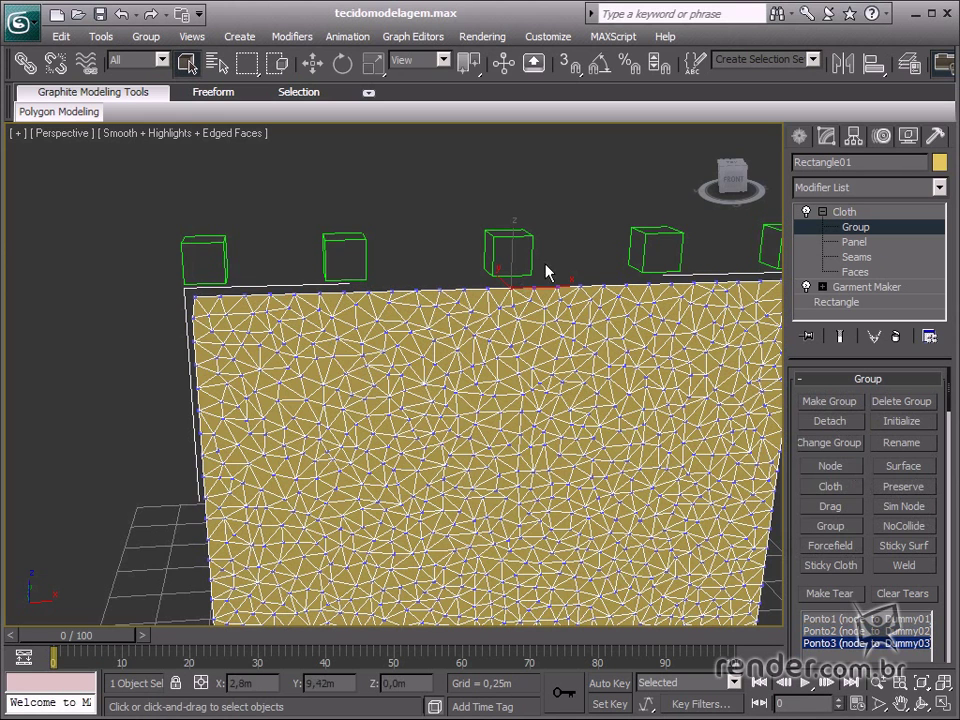
# Group the top-edge vertices under the fourth dummy from the left as Ponto4 and constrain the group to that dummy as a node
pyautogui.moveTo(449, 278); pyautogui.dragTo(347, 278, button='middle')
pyautogui.moveTo(335, 269); pyautogui.dragTo(367, 291)
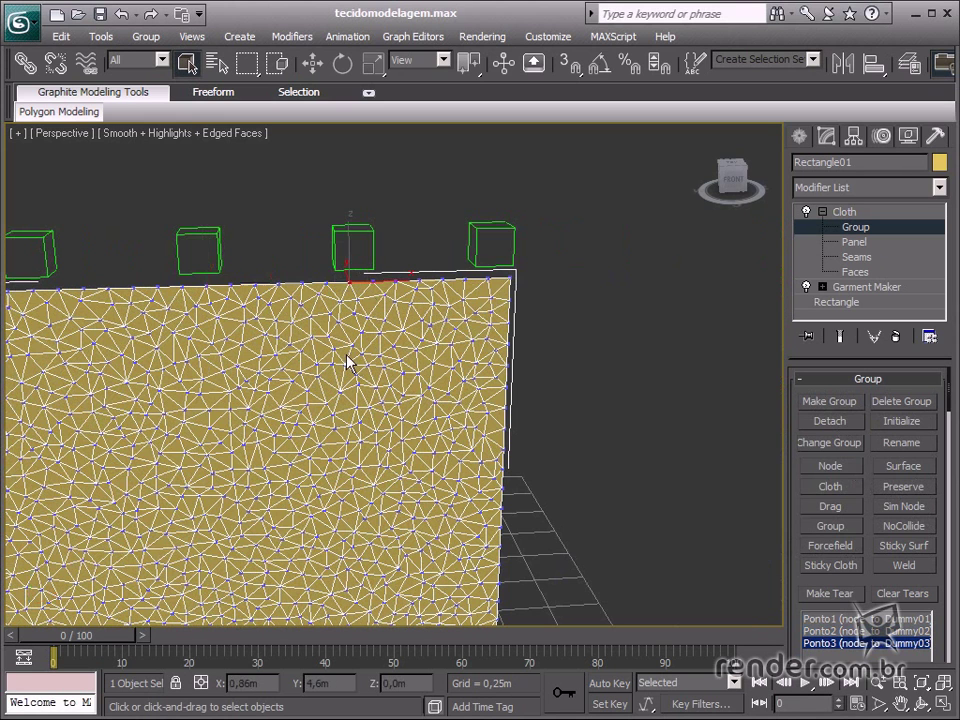
pyautogui.click(830, 401)
pyautogui.write('Ponto4')
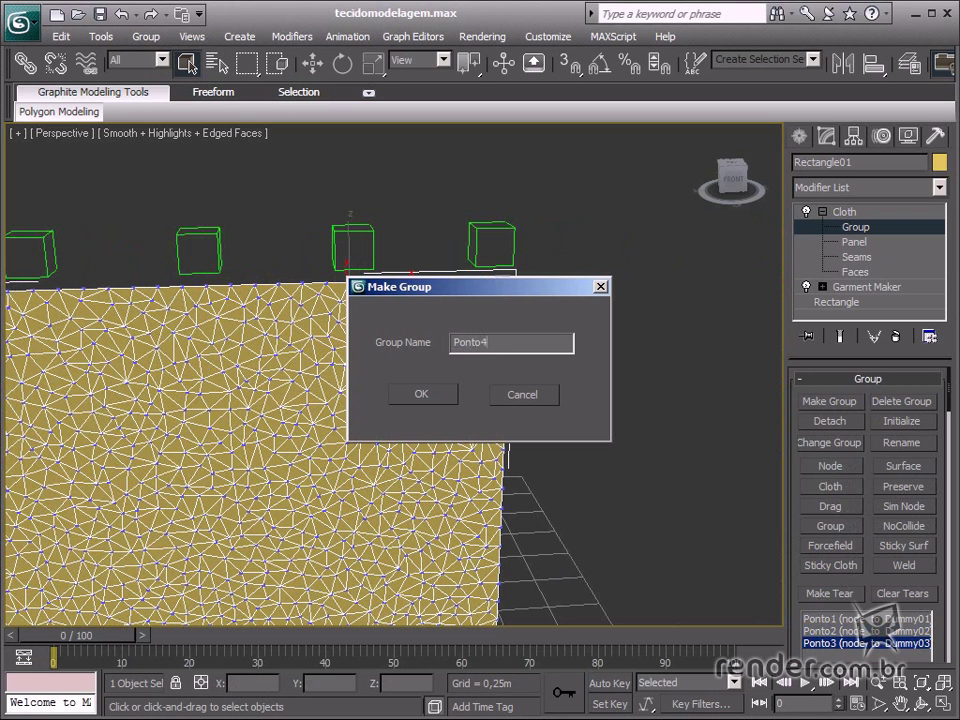
pyautogui.press('Return')
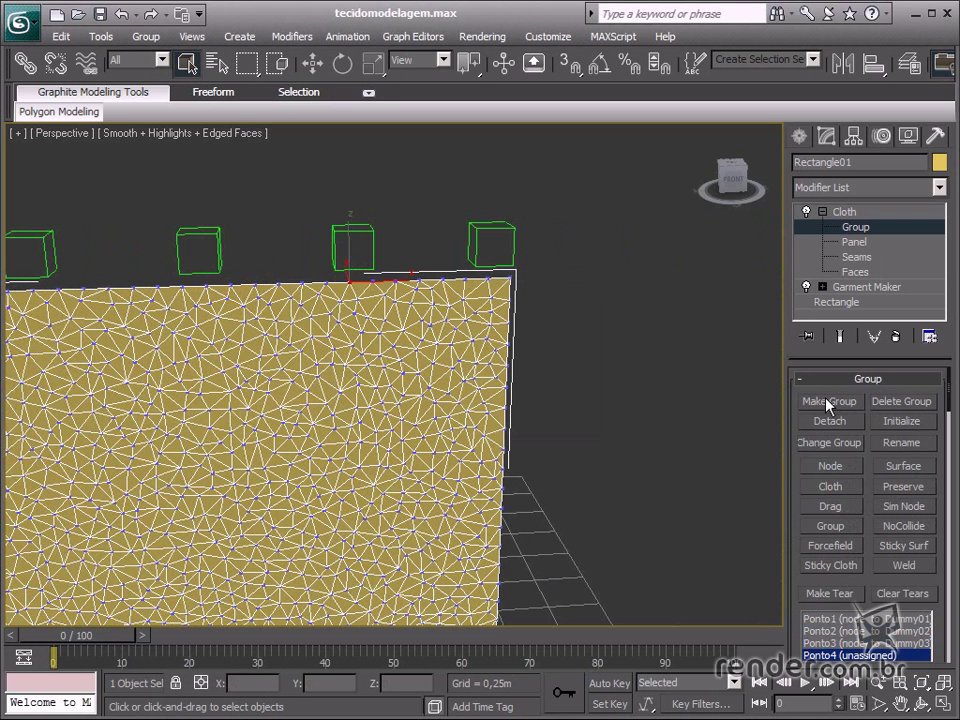
pyautogui.click(830, 466)
pyautogui.click(354, 233)
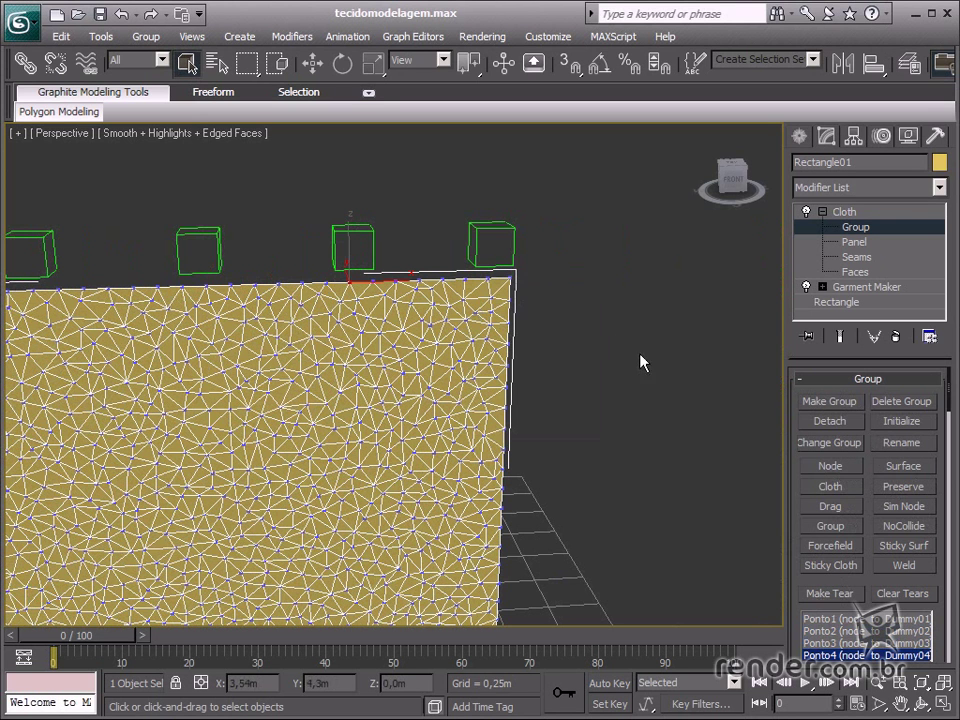
# Group the vertex near the fabric's upper-right corner as Ponto5 and constrain the group to the last dummy as a node
pyautogui.click(500, 279)
pyautogui.click(829, 401)
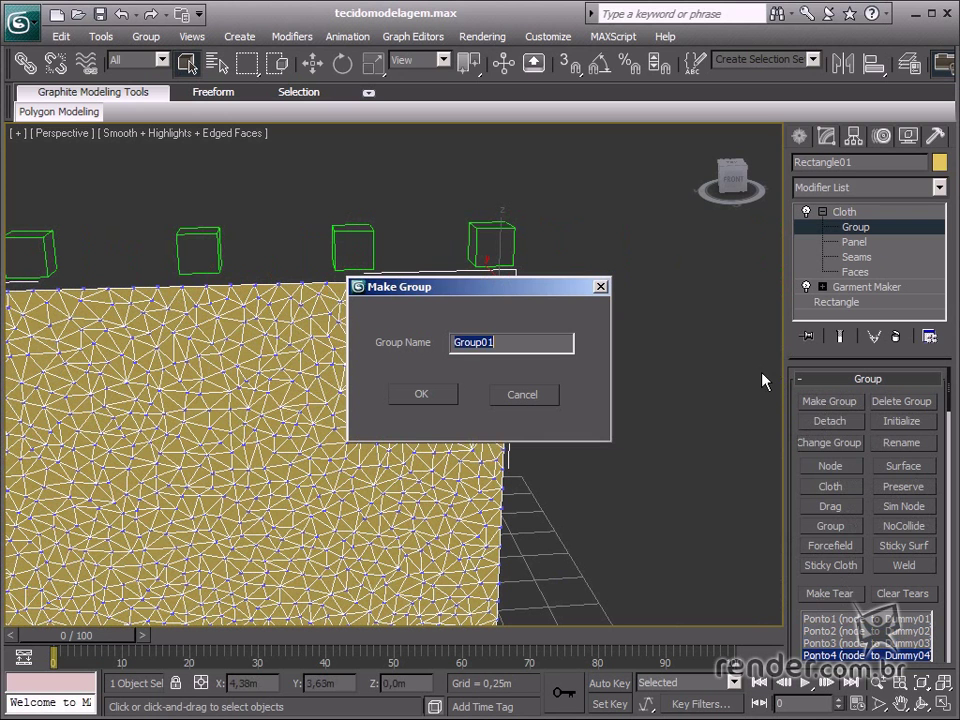
pyautogui.write('Ponto5')
pyautogui.press('Return')
pyautogui.click(852, 465)
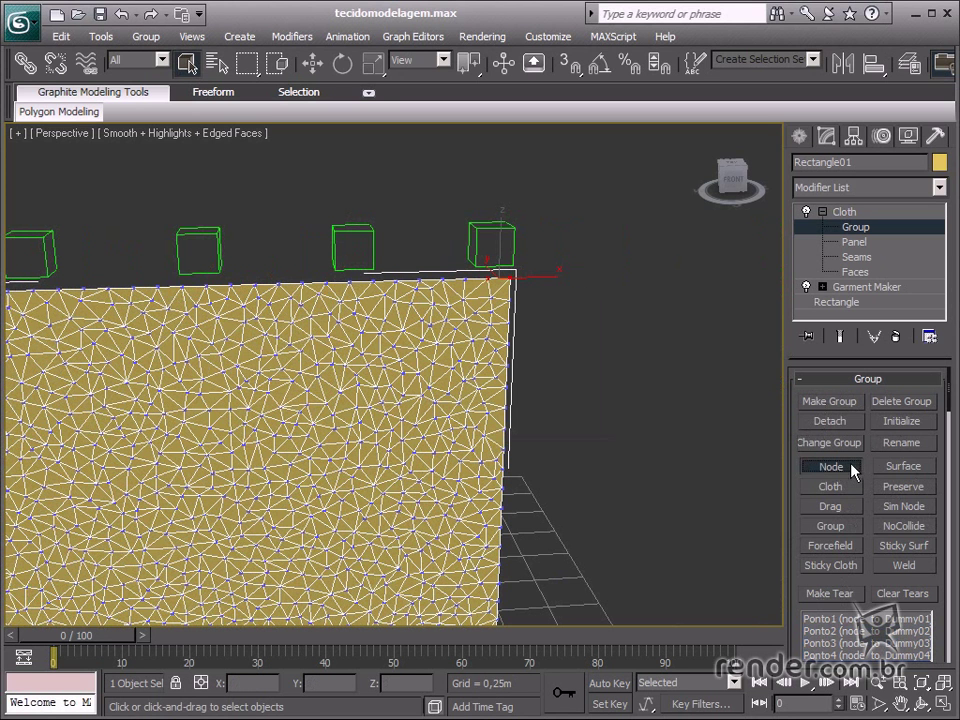
pyautogui.click(510, 241)
# Return to the Cloth modifier's top level and start a local simulation of the fabric
pyautogui.scroll(-5, 332, 390)
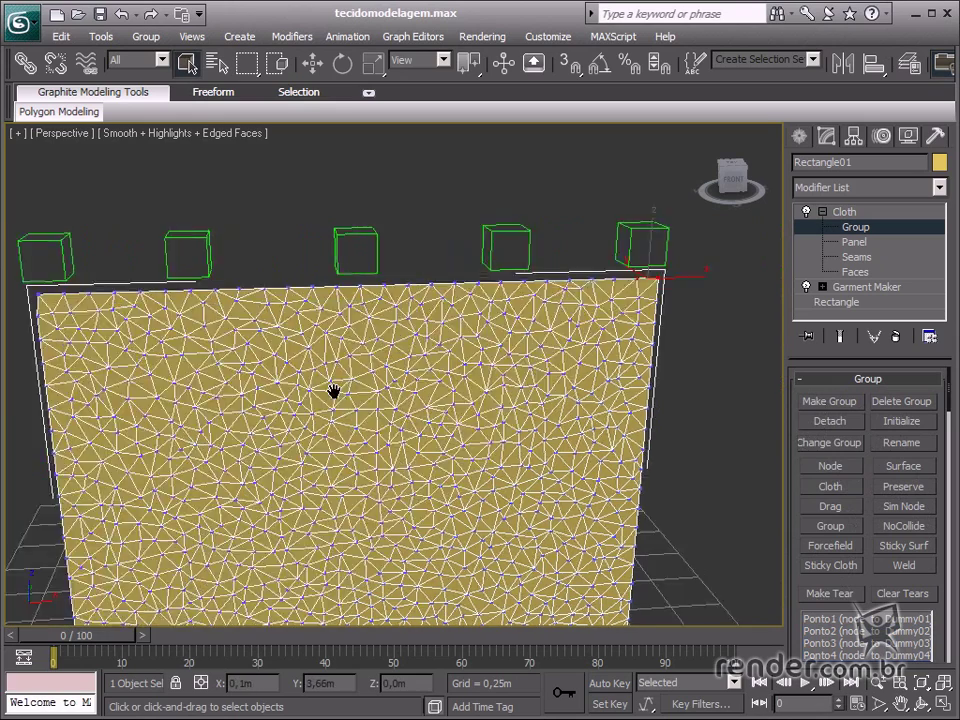
pyautogui.moveTo(414, 381); pyautogui.dragTo(399, 360, button='middle')
pyautogui.scroll(2, 402, 352)
pyautogui.scroll(-2, 403, 351)
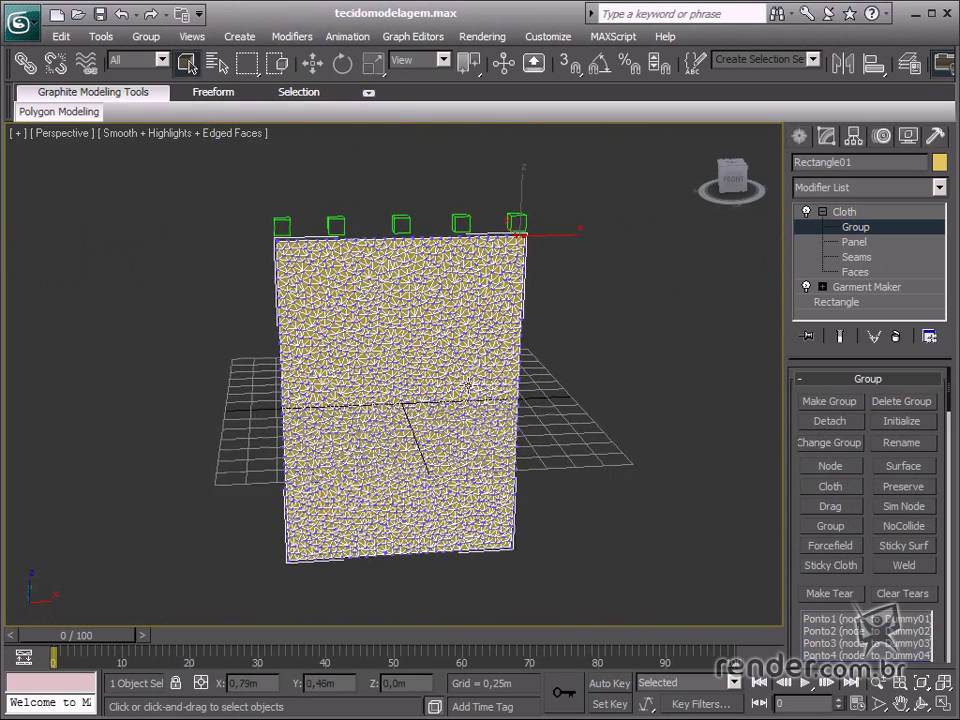
pyautogui.moveTo(468, 386); pyautogui.dragTo(469, 399, button='middle')
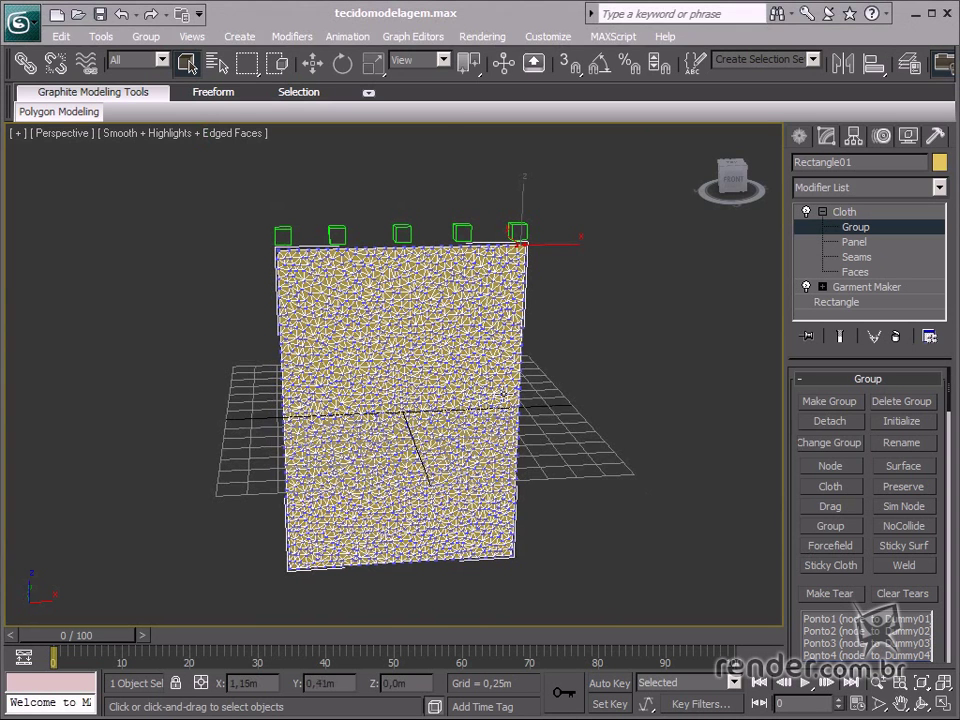
pyautogui.scroll(3, 523, 424)
pyautogui.moveTo(555, 390); pyautogui.dragTo(552, 394, button='middle')
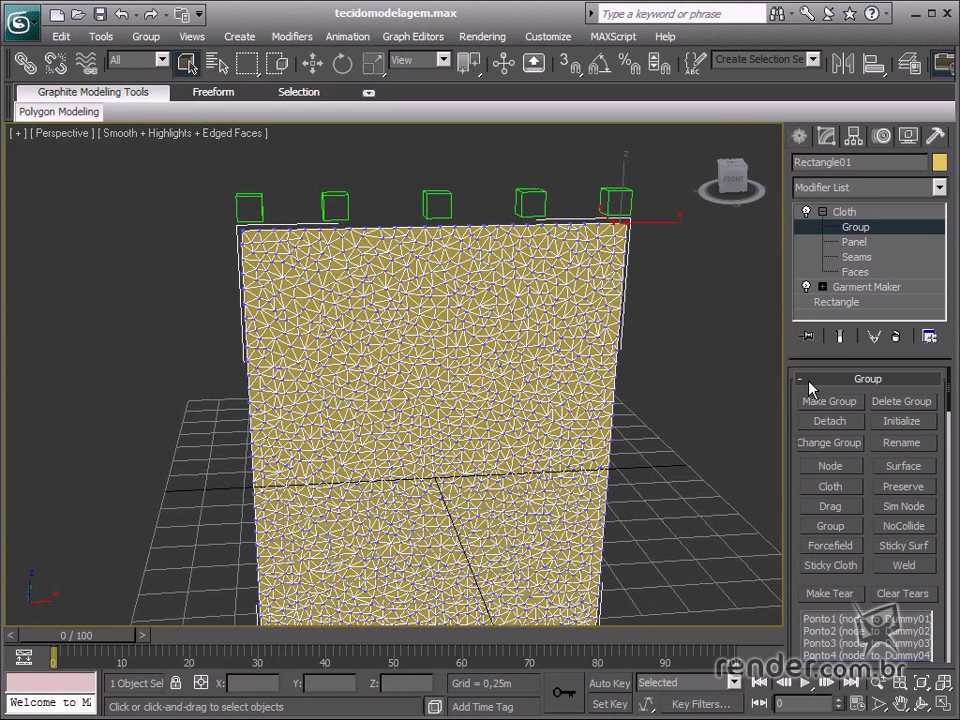
pyautogui.click(848, 214)
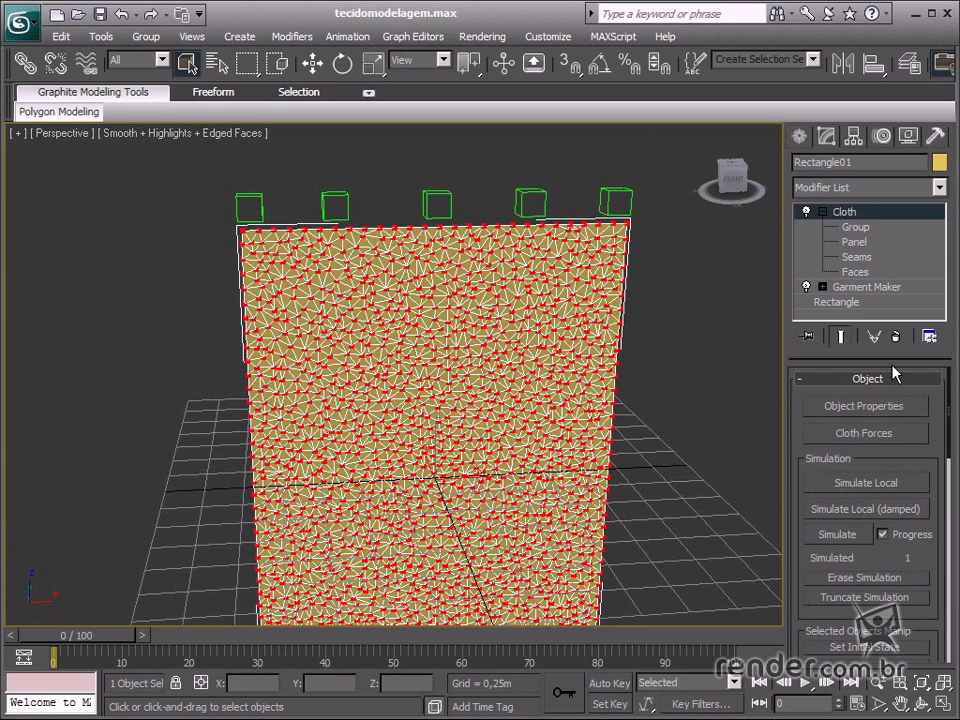
pyautogui.click(881, 485)
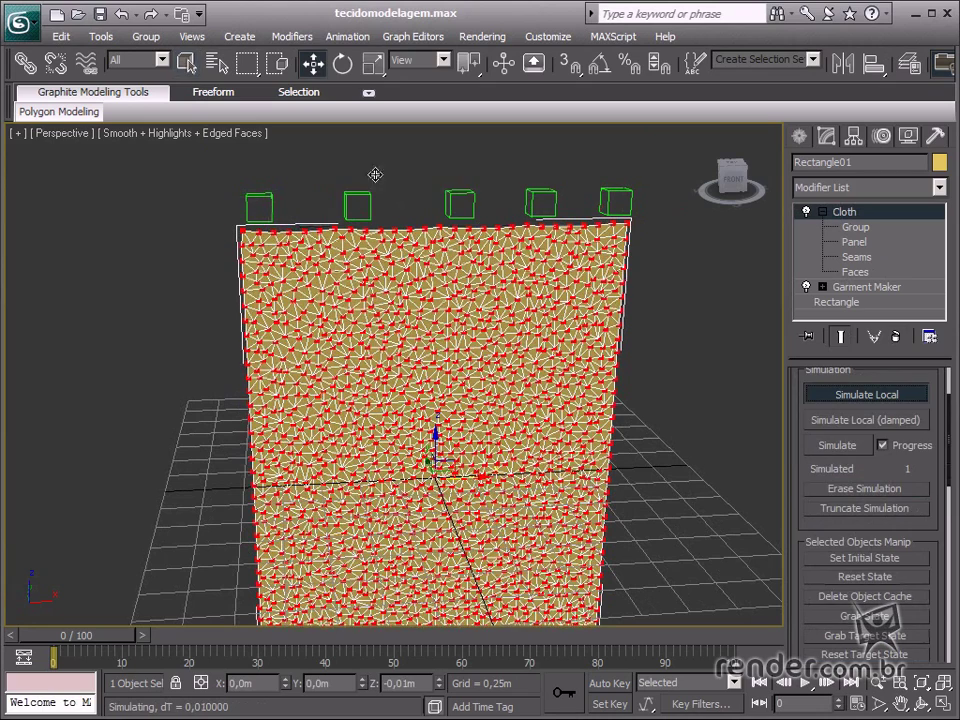
# While the simulation runs, move the left-hand dummies along X in successively smaller sets toward the fixed right-hand dummy, gathering the curtain into folds
pyautogui.moveTo(239, 160); pyautogui.dragTo(392, 191)
pyautogui.moveTo(185, 157); pyautogui.dragTo(548, 204)
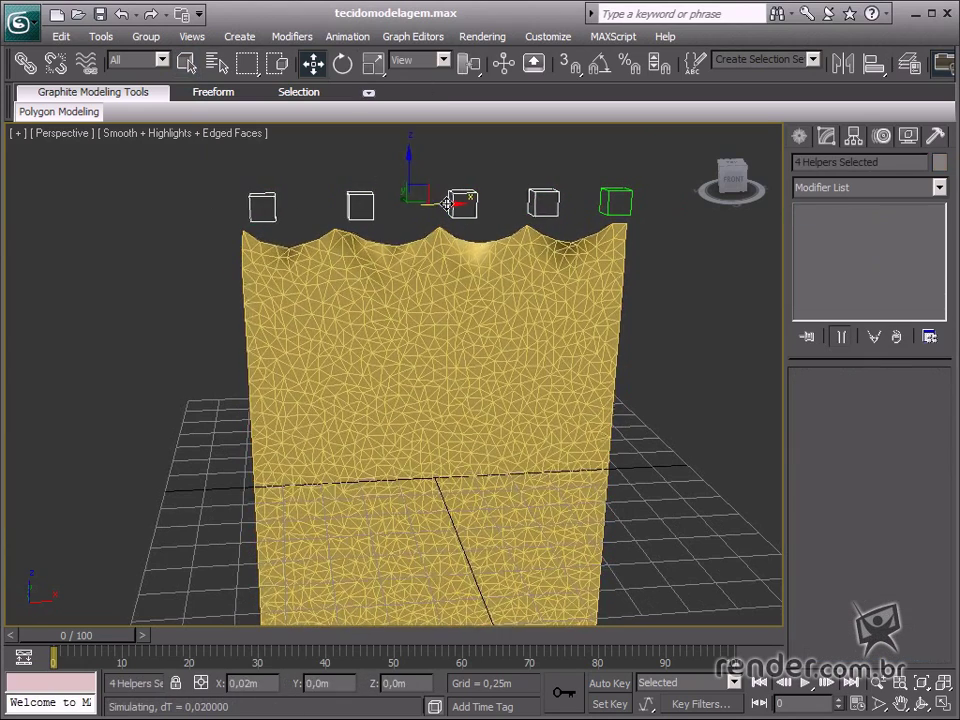
pyautogui.moveTo(448, 204); pyautogui.dragTo(469, 212)
pyautogui.moveTo(253, 165); pyautogui.dragTo(523, 208)
pyautogui.moveTo(436, 207); pyautogui.dragTo(467, 213)
pyautogui.moveTo(262, 166); pyautogui.dragTo(444, 208)
pyautogui.click(370, 205)
pyautogui.moveTo(568, 489); pyautogui.dragTo(500, 460, button='middle')
pyautogui.scroll(-2, 535, 457)
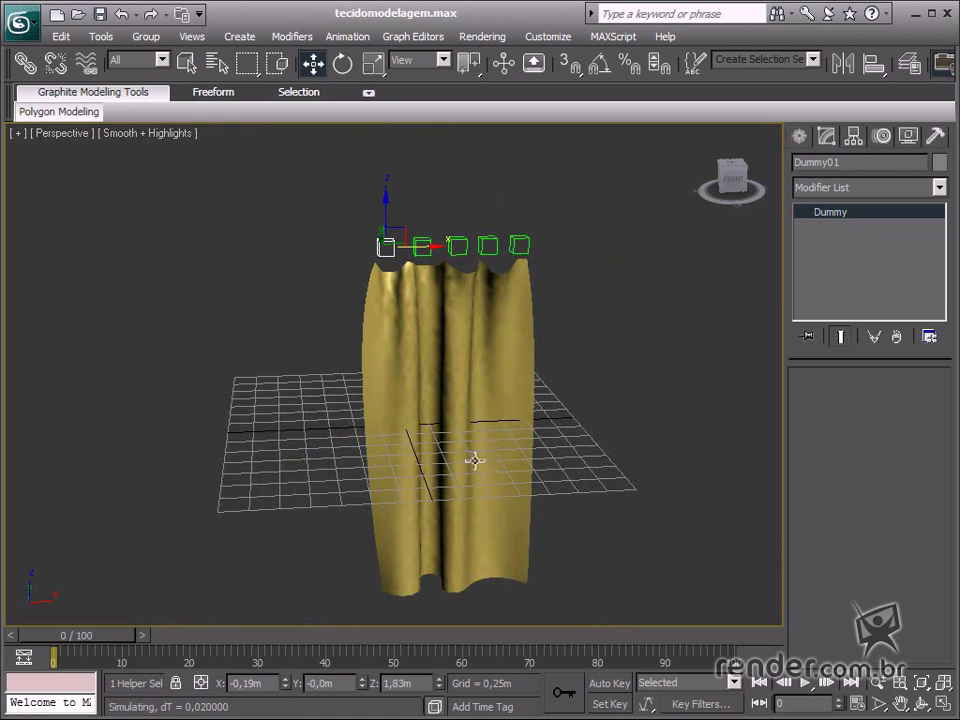
pyautogui.moveTo(475, 461)
pyautogui.keyDown('alt'); pyautogui.mouseDown(button='middle')
pyautogui.moveTo(459, 446)
pyautogui.moveTo(371, 439)
pyautogui.moveTo(433, 435)
pyautogui.moveTo(487, 446)
pyautogui.mouseUp(button='middle'); pyautogui.keyUp('alt')
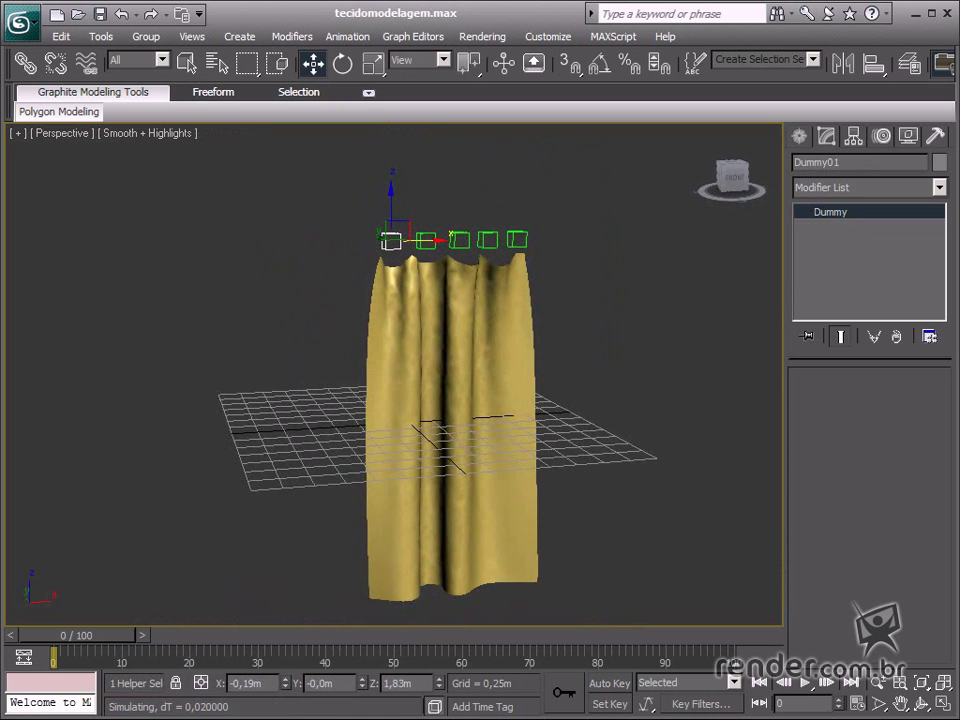
# Move the leftmost dummy slightly along X toward the others, to about -0.13 m, while the local simulation keeps running
pyautogui.moveTo(480, 497); pyautogui.dragTo(417, 471, button='middle')
pyautogui.keyDown('alt'); pyautogui.moveTo(422, 394); pyautogui.dragTo(486, 366, button='middle'); pyautogui.keyUp('alt')
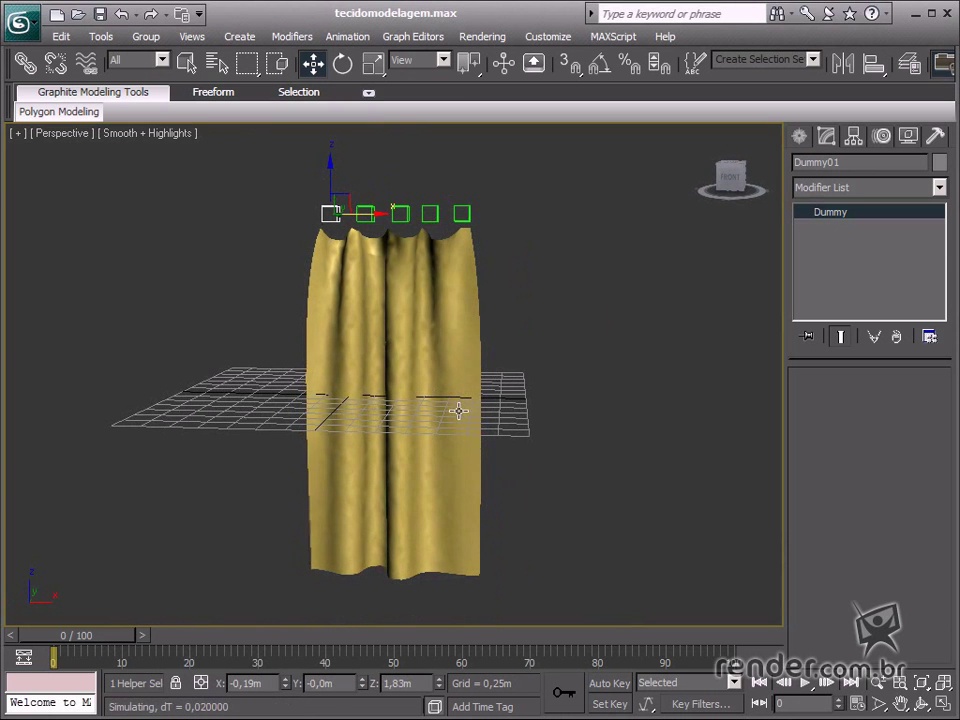
pyautogui.keyDown('alt'); pyautogui.moveTo(459, 410); pyautogui.dragTo(491, 478, button='middle'); pyautogui.keyUp('alt')
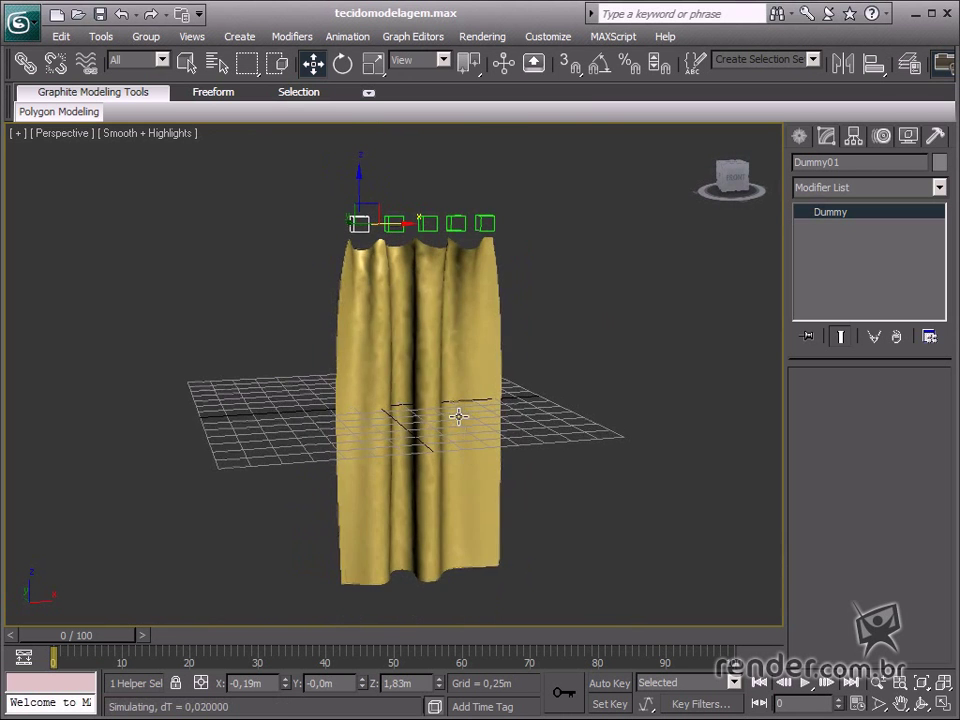
pyautogui.scroll(5, 459, 416)
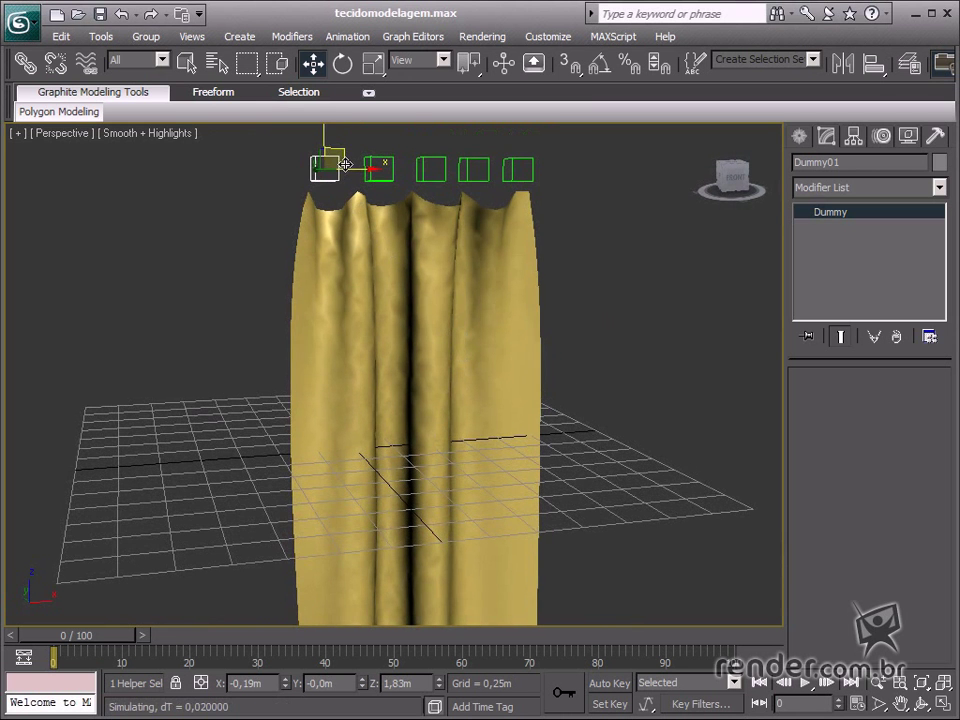
pyautogui.moveTo(357, 170)
pyautogui.mouseDown()
pyautogui.moveTo(350, 174)
pyautogui.moveTo(366, 174)
pyautogui.mouseUp()
pyautogui.moveTo(437, 399); pyautogui.dragTo(422, 384, button='middle')
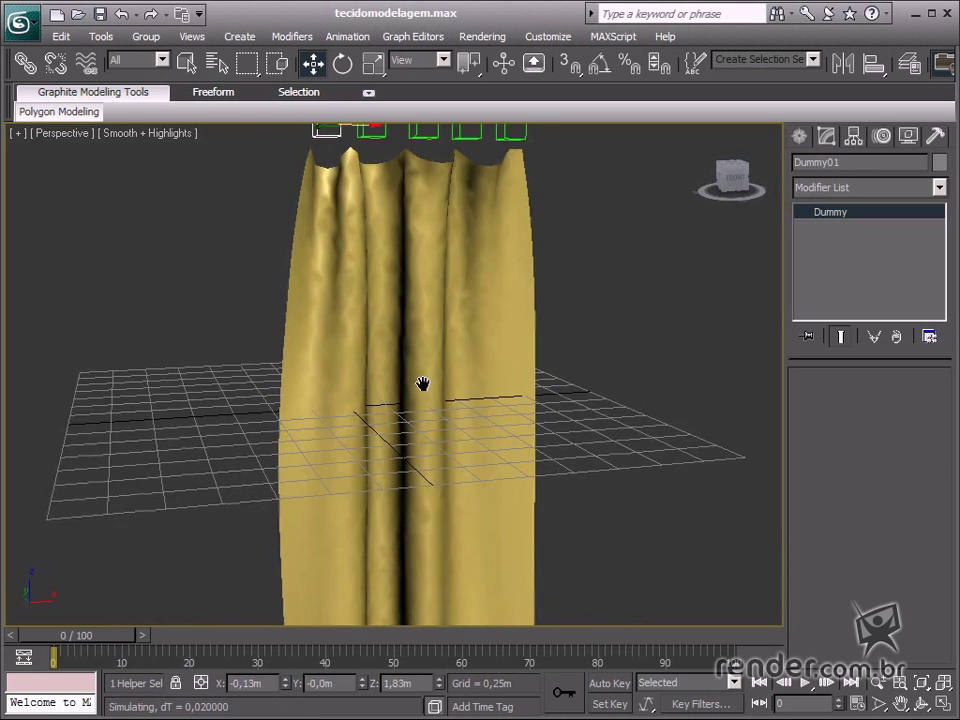
pyautogui.scroll(-3, 423, 384)
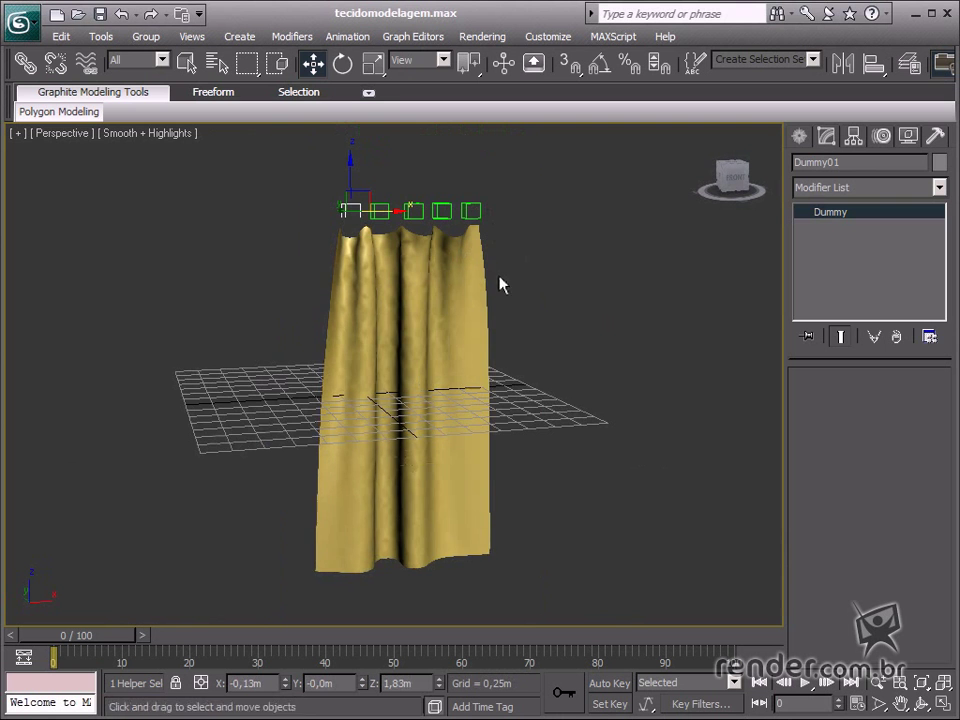
pyautogui.moveTo(499, 281); pyautogui.dragTo(475, 295, button='middle')
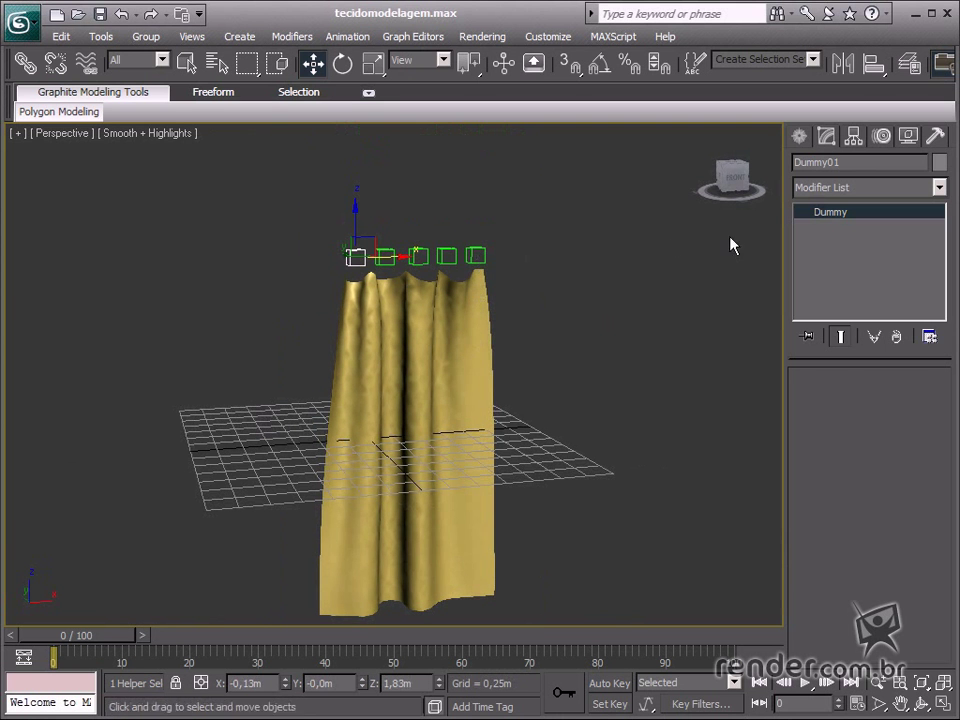
# Select the curtain fabric to stop its local simulation, and clear the selection to inspect the gathered folds up close
pyautogui.click(455, 359)
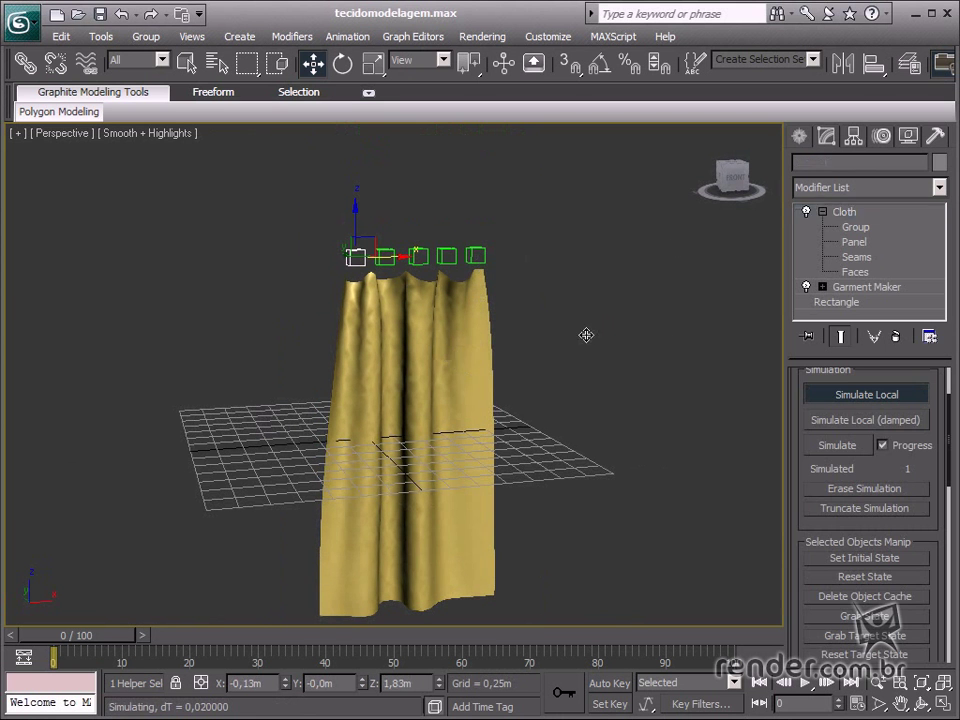
pyautogui.click(896, 398)
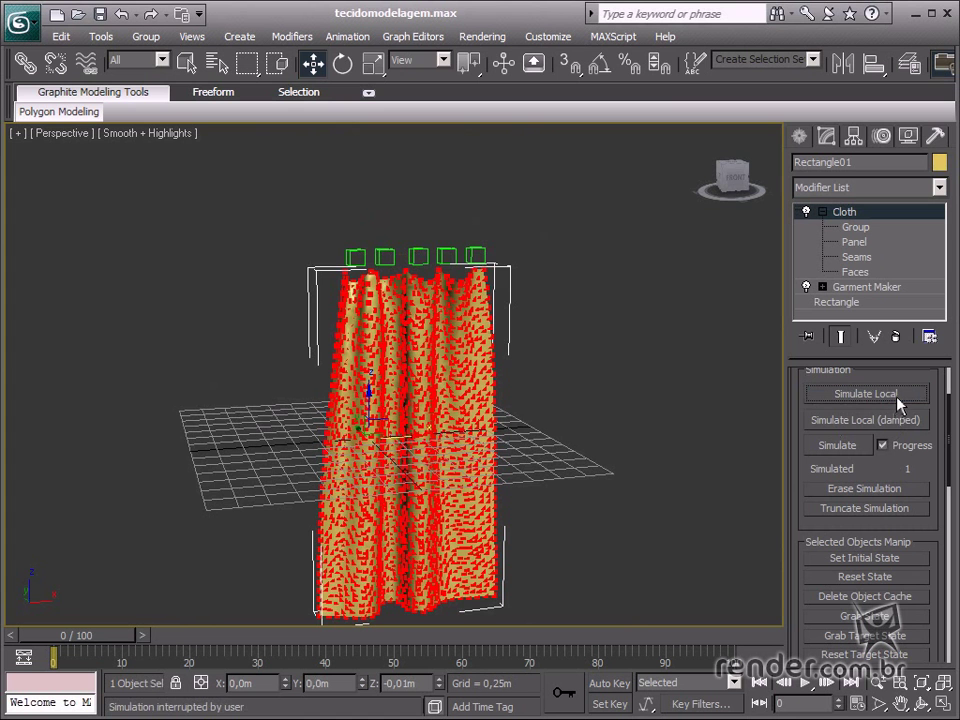
pyautogui.moveTo(515, 478); pyautogui.dragTo(628, 473, button='middle')
pyautogui.hotkey('ctrl', 'd')
pyautogui.moveTo(529, 470); pyautogui.dragTo(502, 425, button='middle')
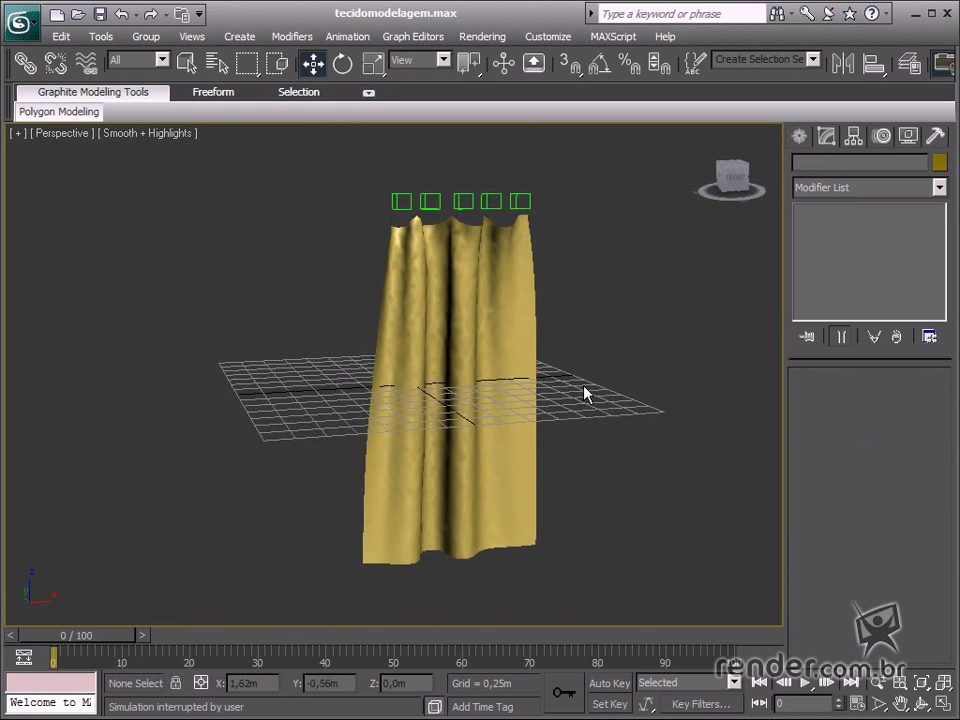
pyautogui.keyDown('alt'); pyautogui.moveTo(581, 386); pyautogui.dragTo(445, 429, button='middle'); pyautogui.keyUp('alt')
pyautogui.scroll(3, 463, 368)
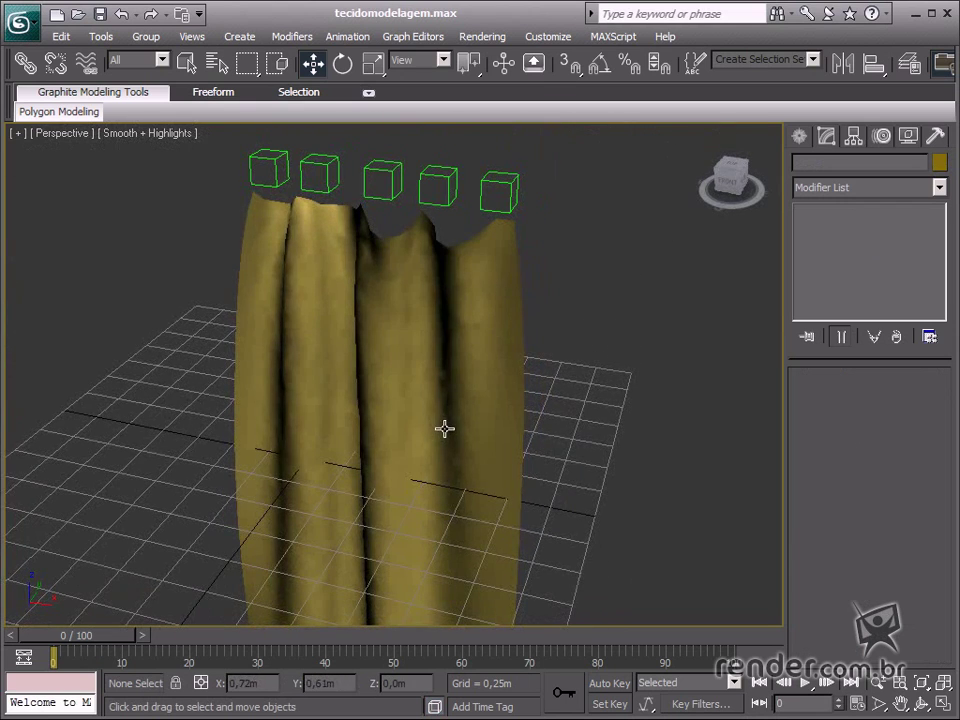